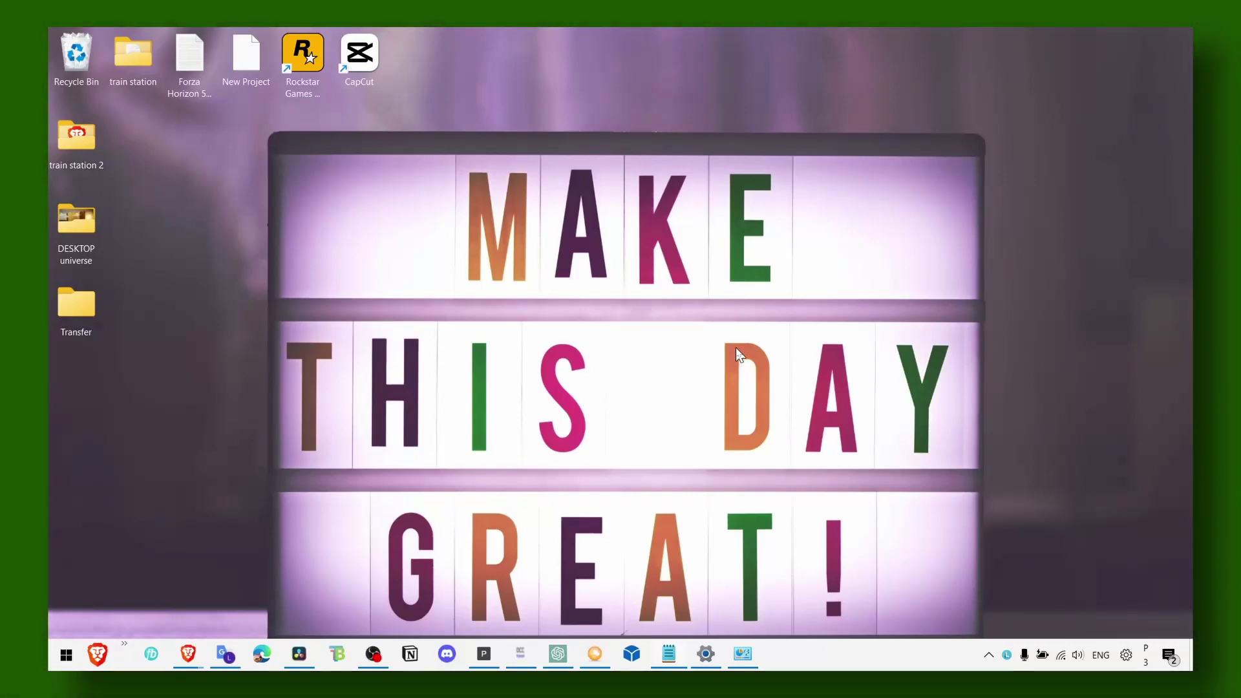
Minimize the Forza Horizon notes and close the Network Connections window
left_click(670, 654)
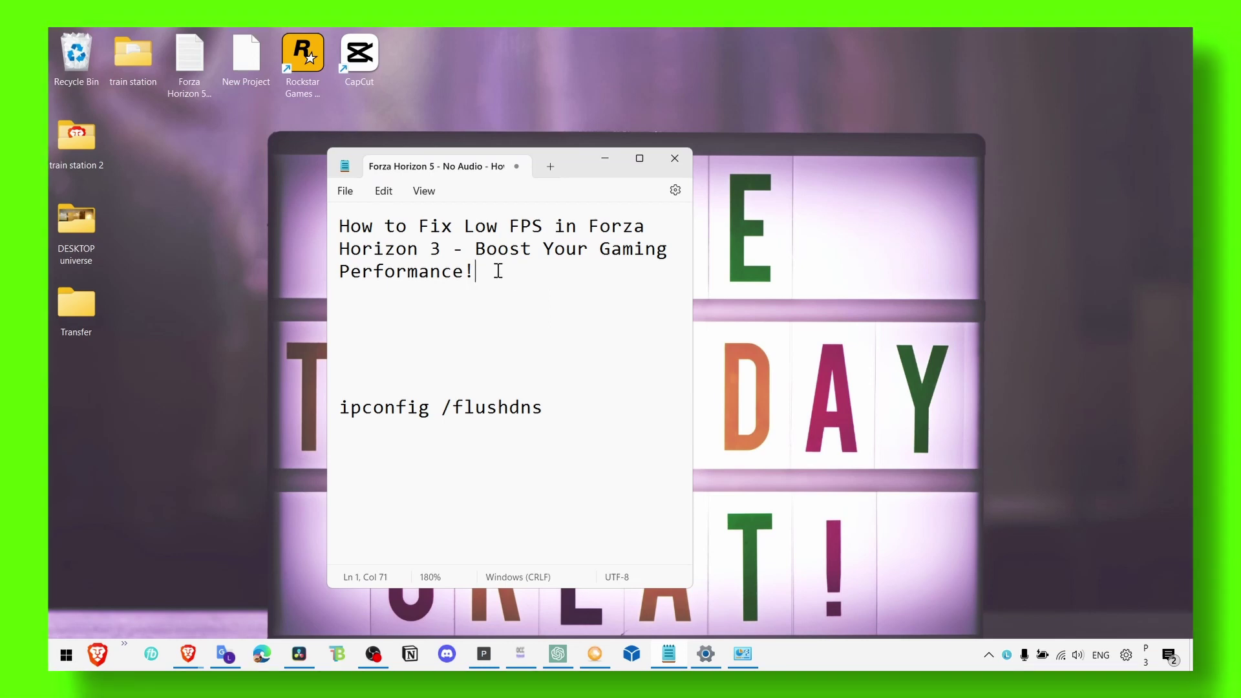
left_click(602, 170)
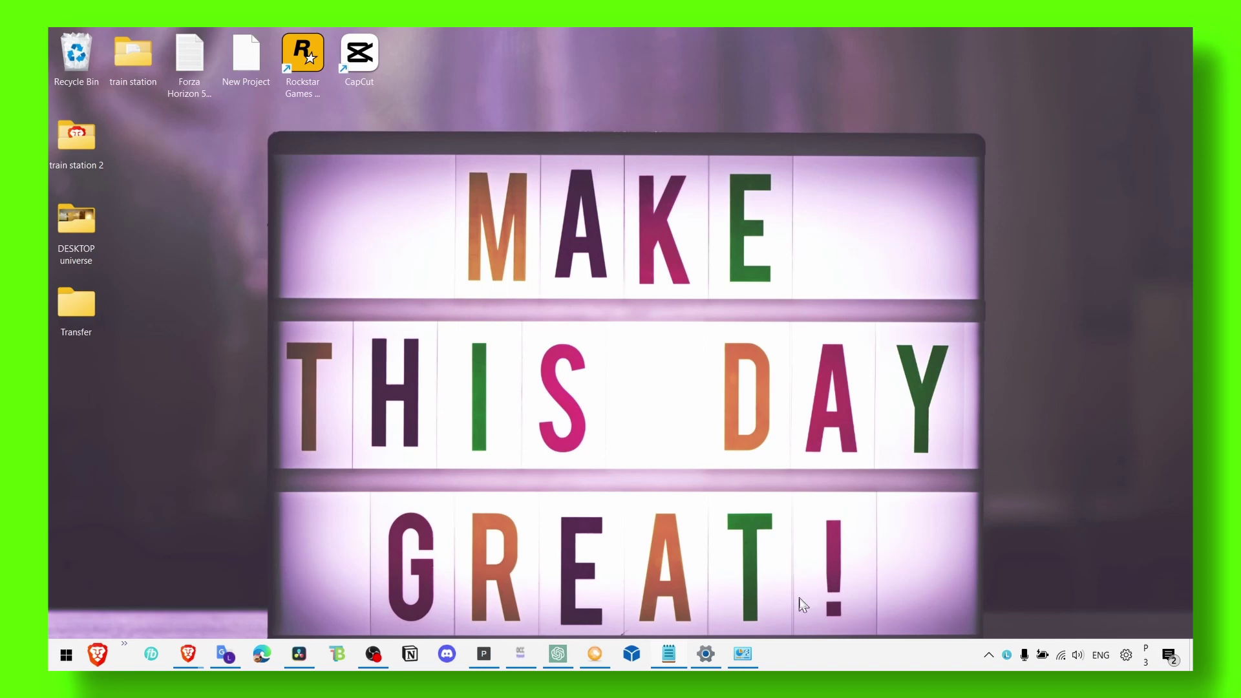
left_click(746, 654)
left_click(1175, 35)
Switch Performance Options visual effects to Custom, keeping icon thumbnails and smooth screen-font edges, and confirm
key("super+s")
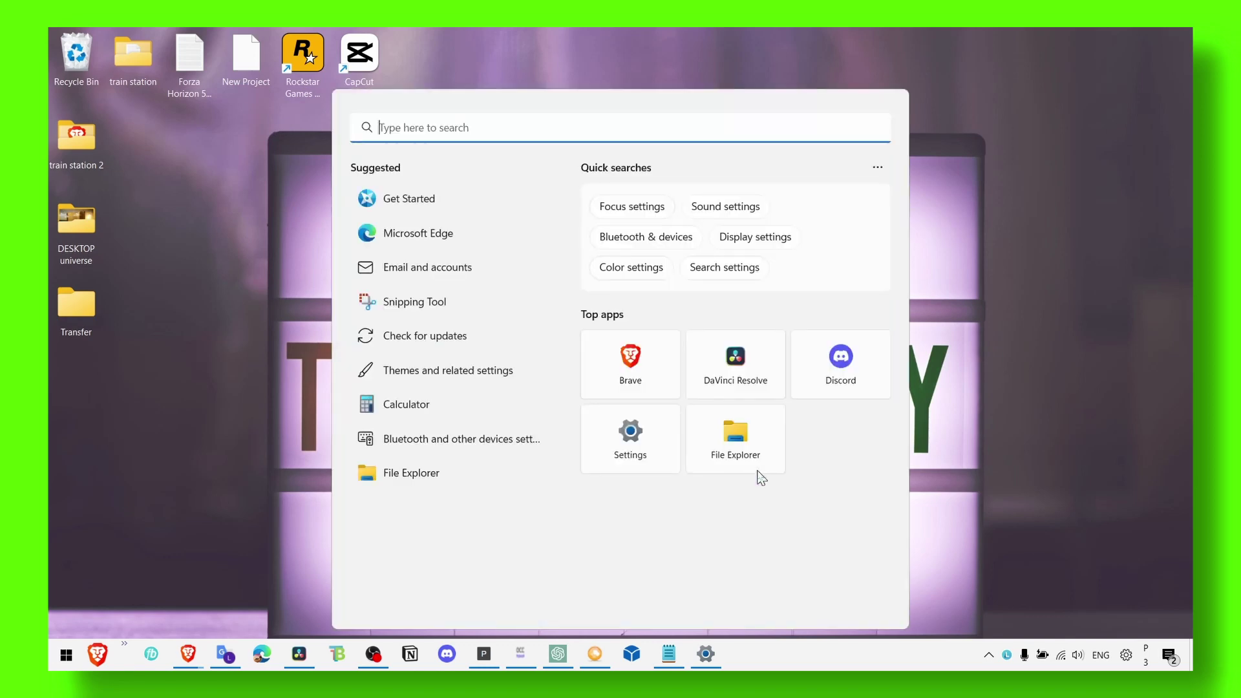
type("per")
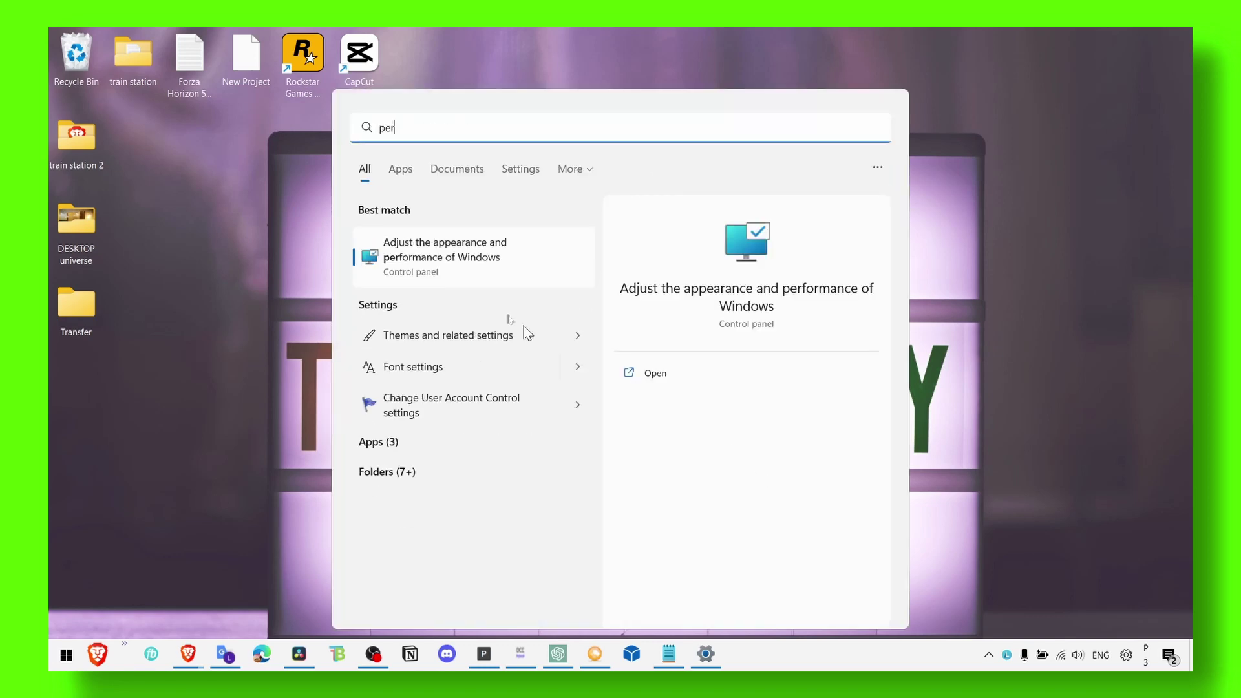
left_click(446, 265)
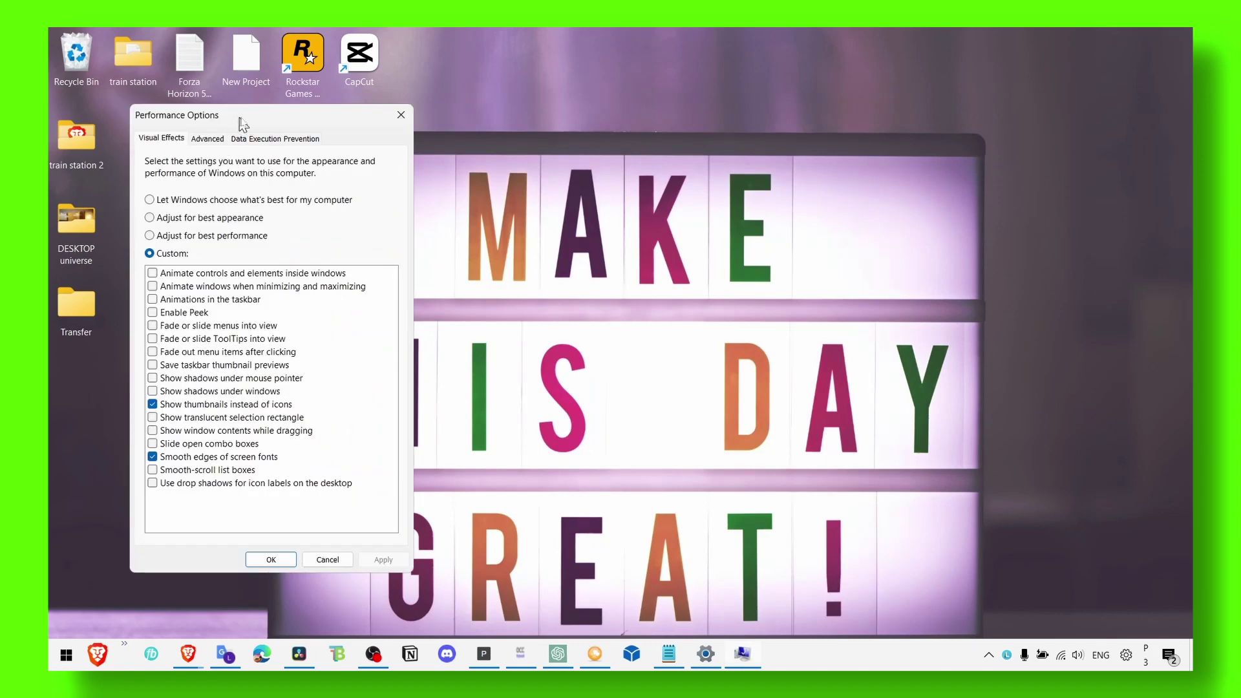
left_click_drag(243, 125, 523, 128)
left_click(452, 256)
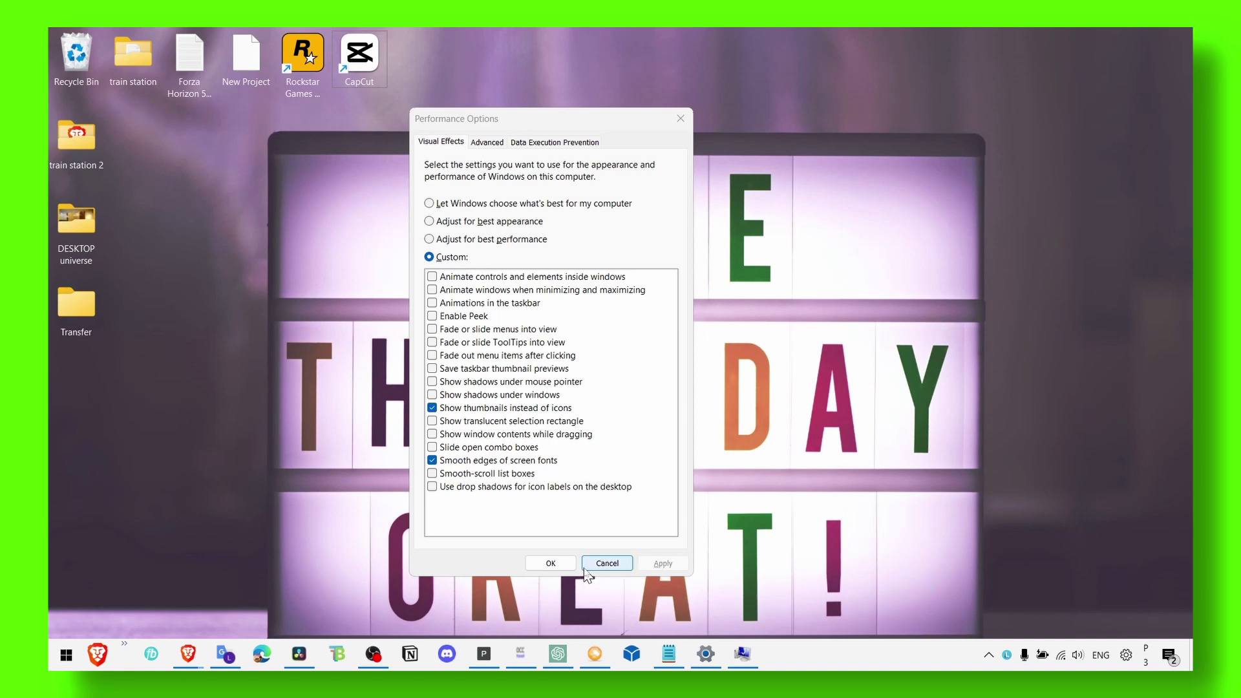
left_click(551, 563)
key("super+s")
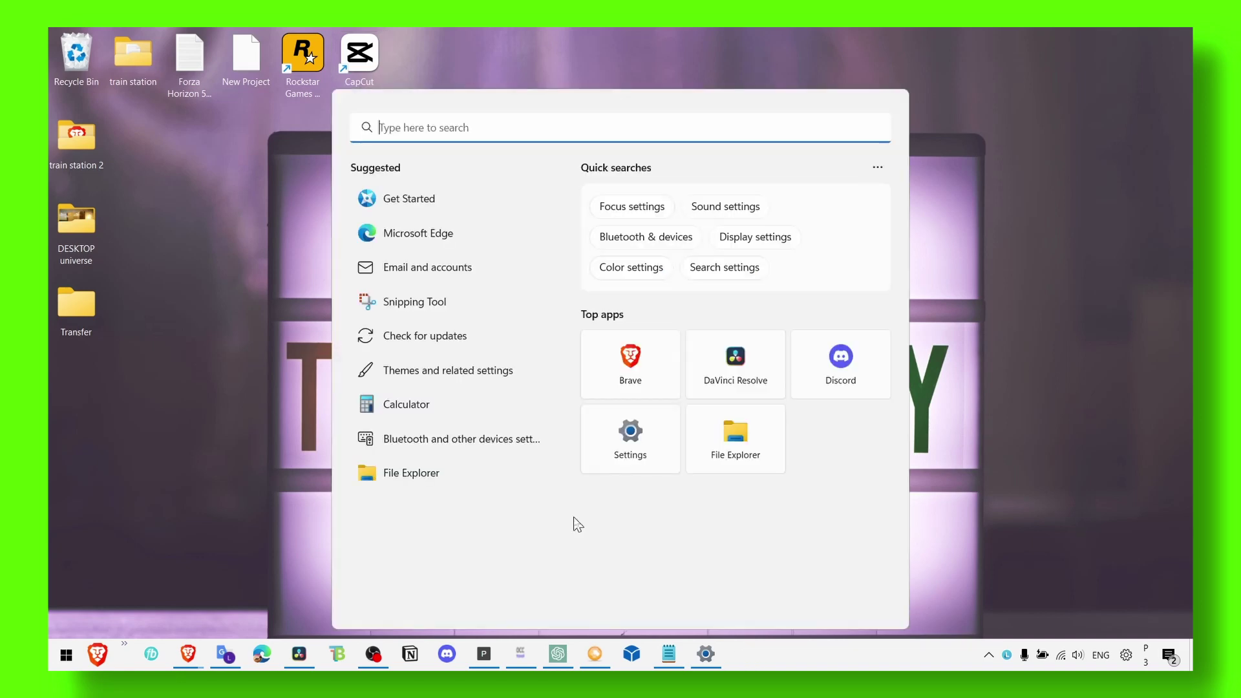
type("power")
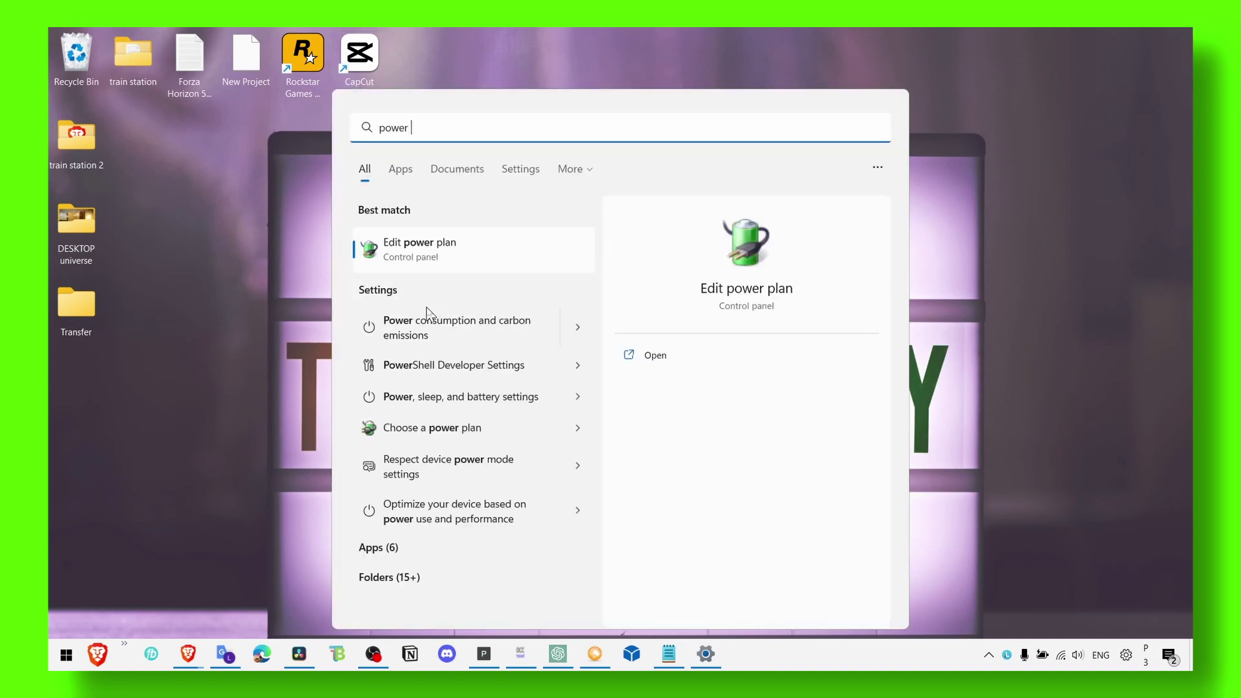
left_click(422, 265)
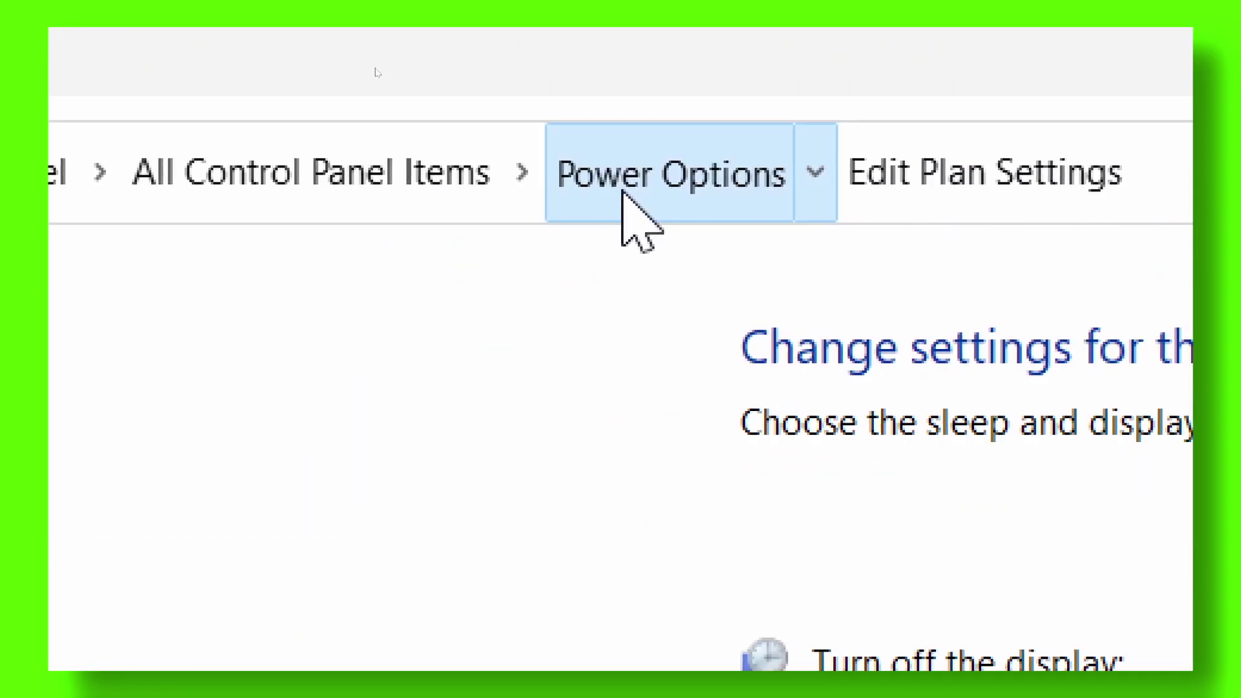
left_click(623, 192)
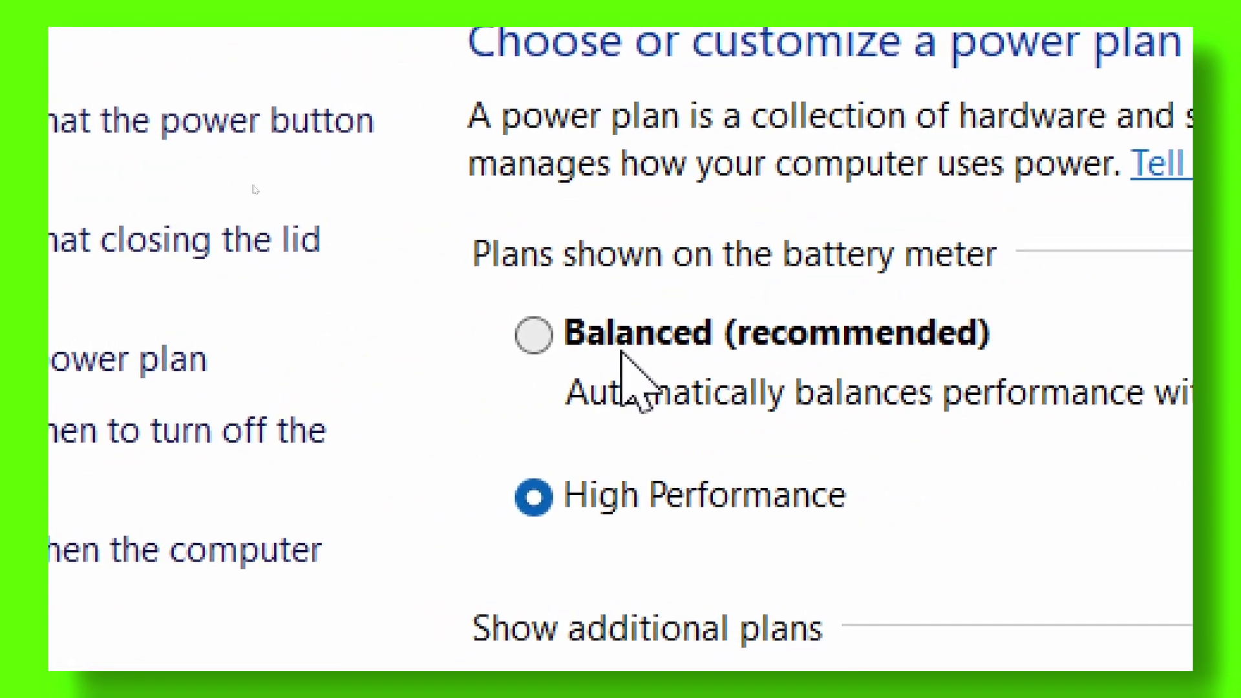
left_click(637, 333)
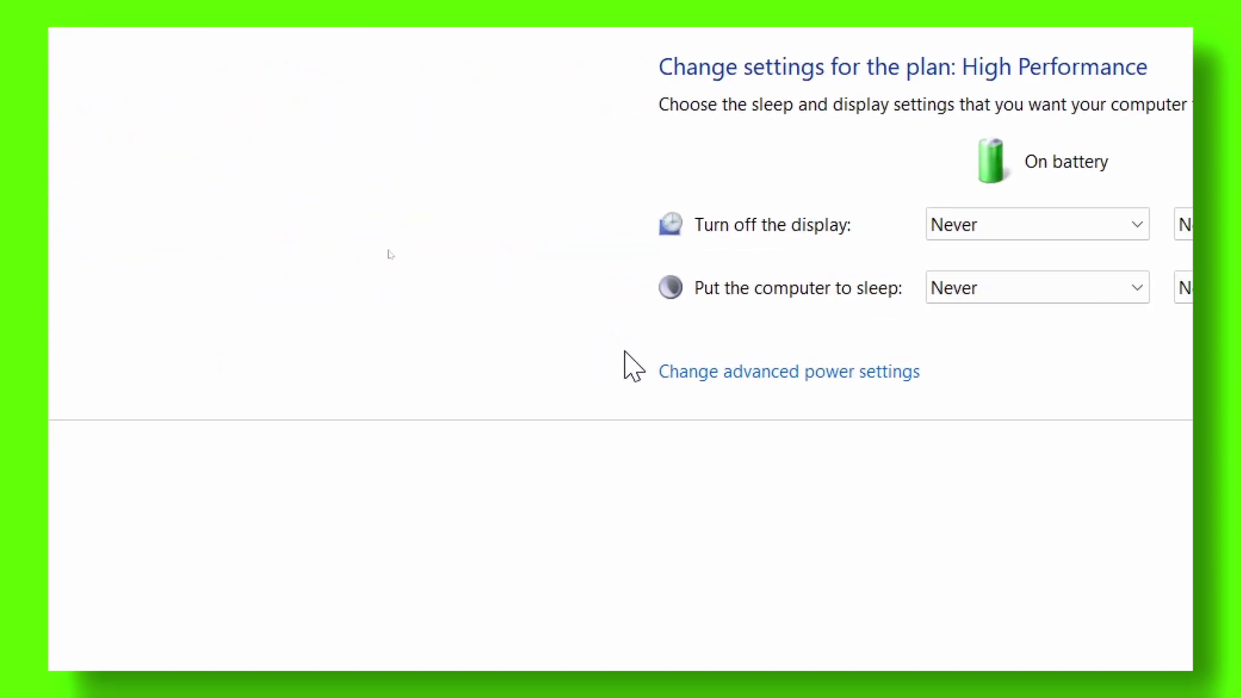
left_click(646, 373)
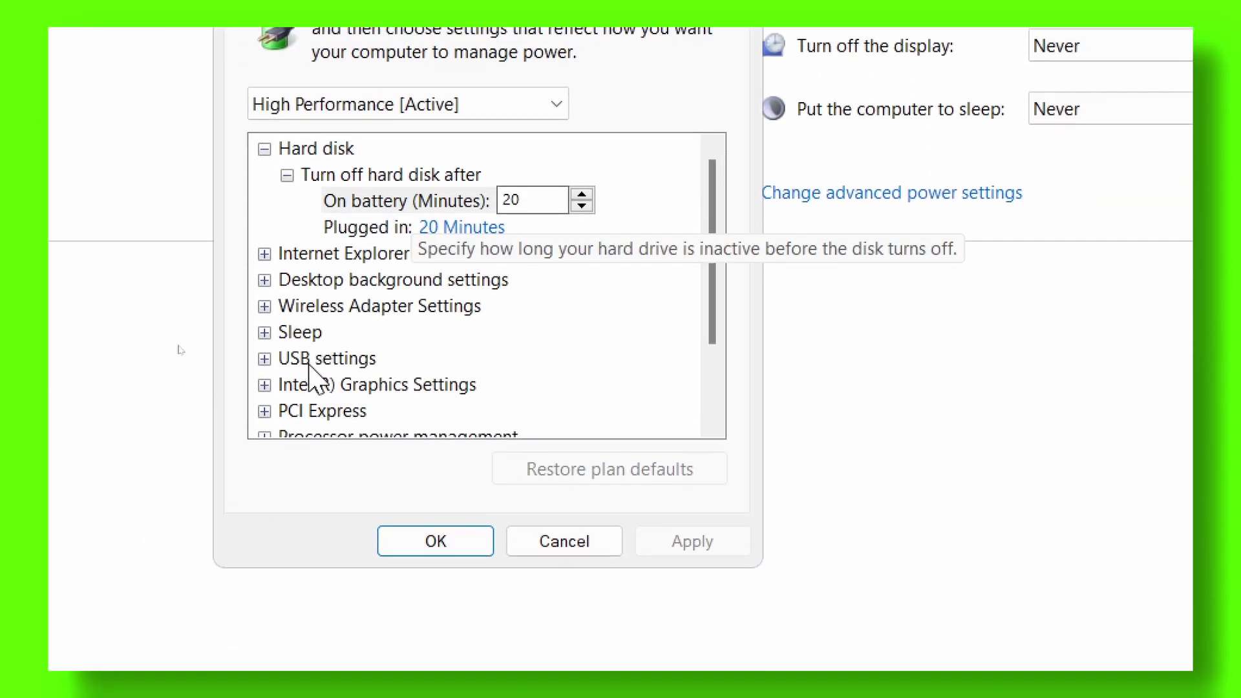
left_click(407, 486)
scroll(420, 467, "down", 2)
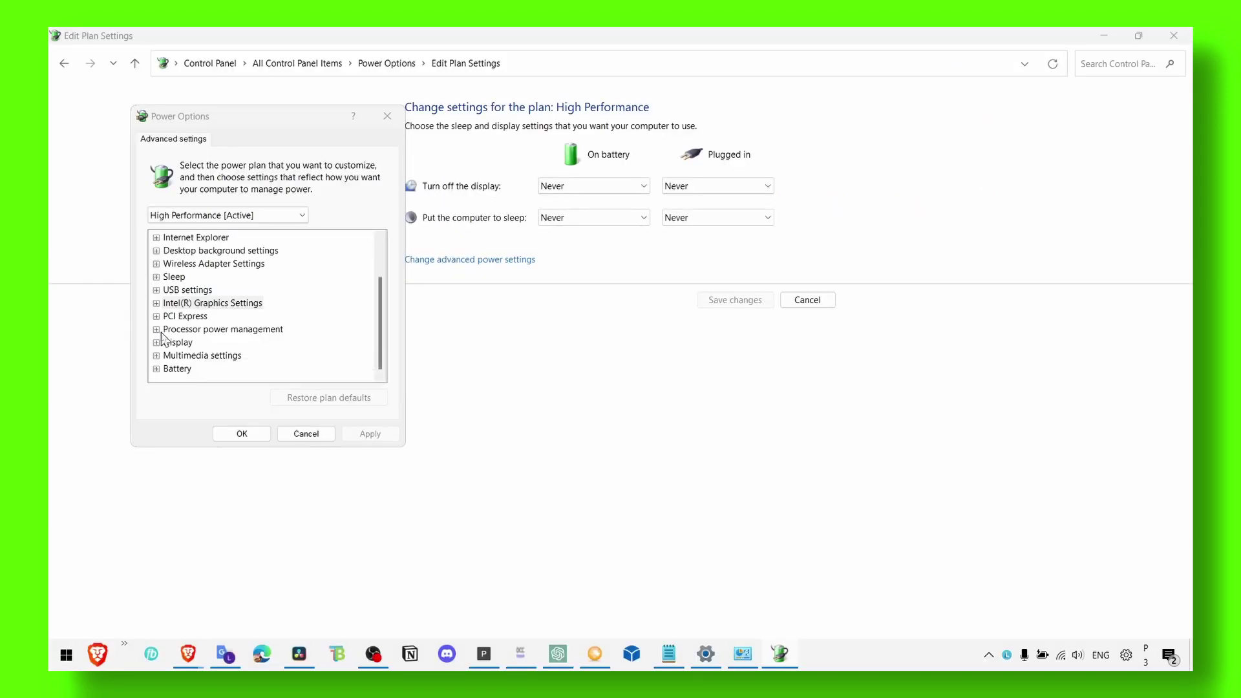
left_click(156, 330)
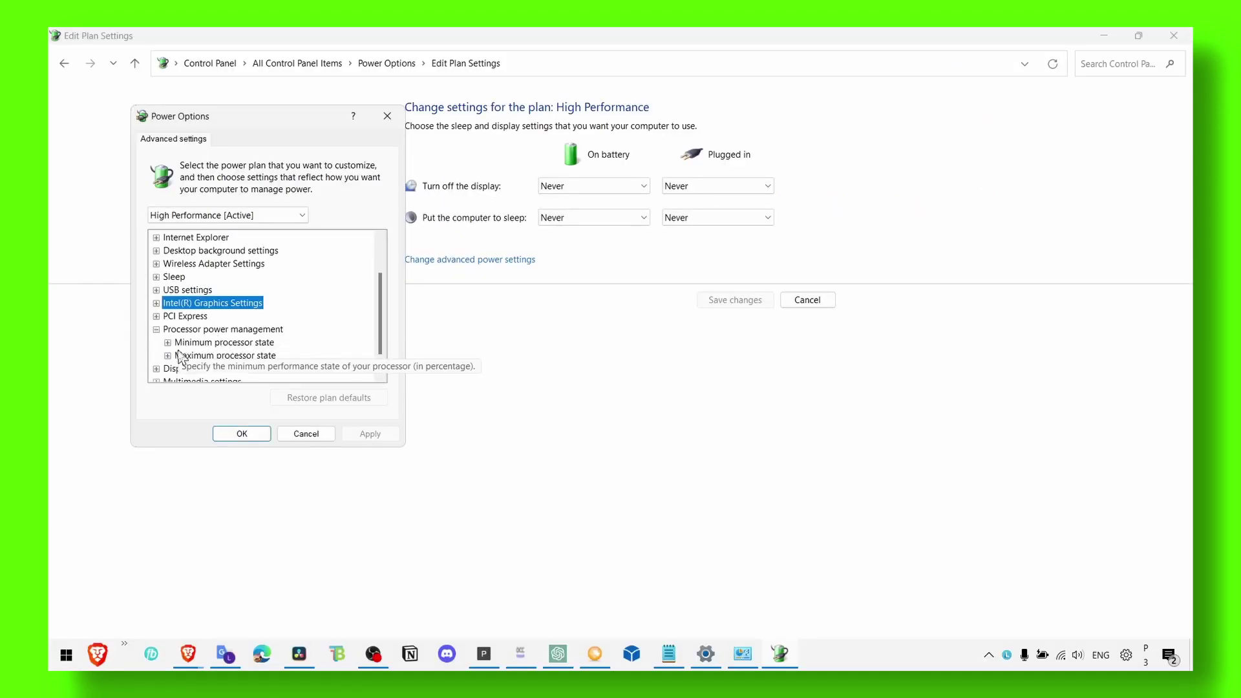
left_click(177, 356)
double_click(175, 357)
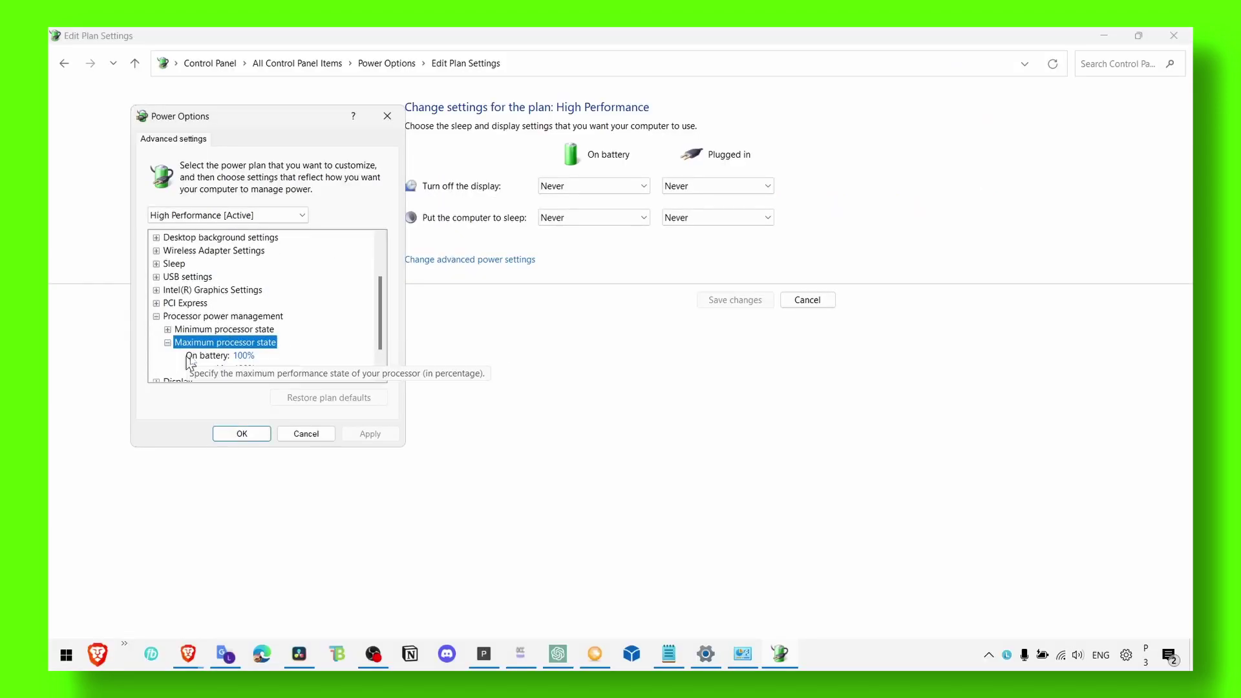
double_click(214, 329)
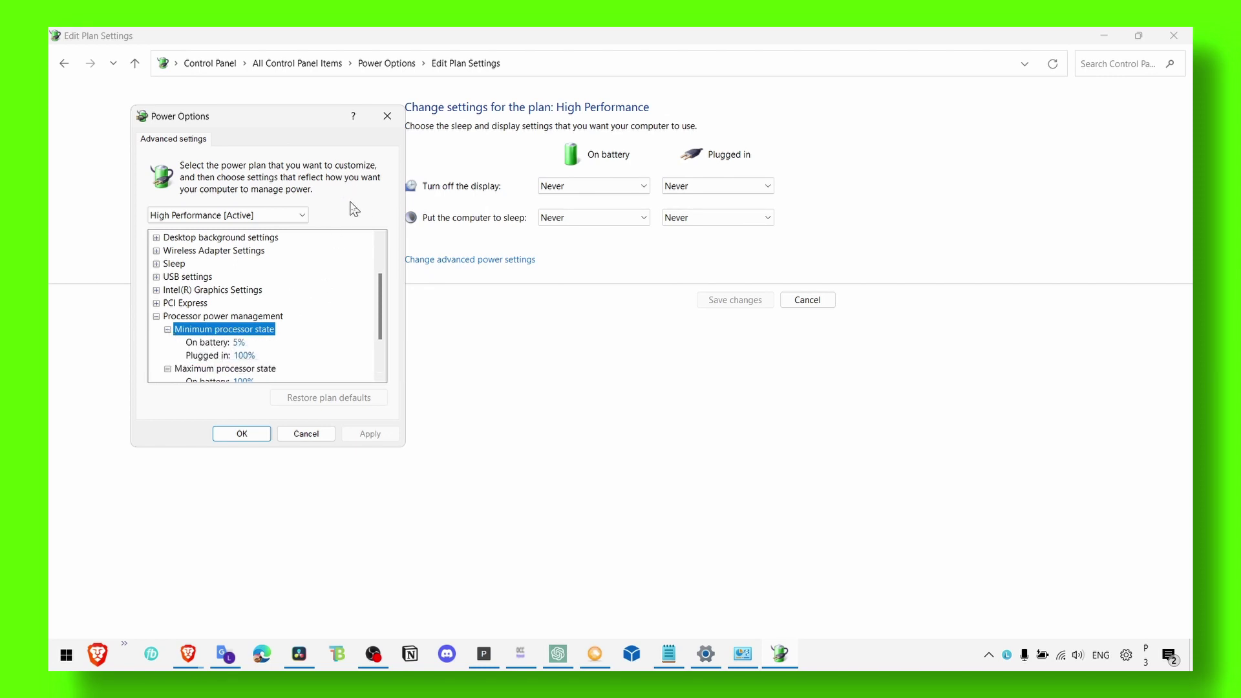
left_click(388, 117)
left_click(1173, 35)
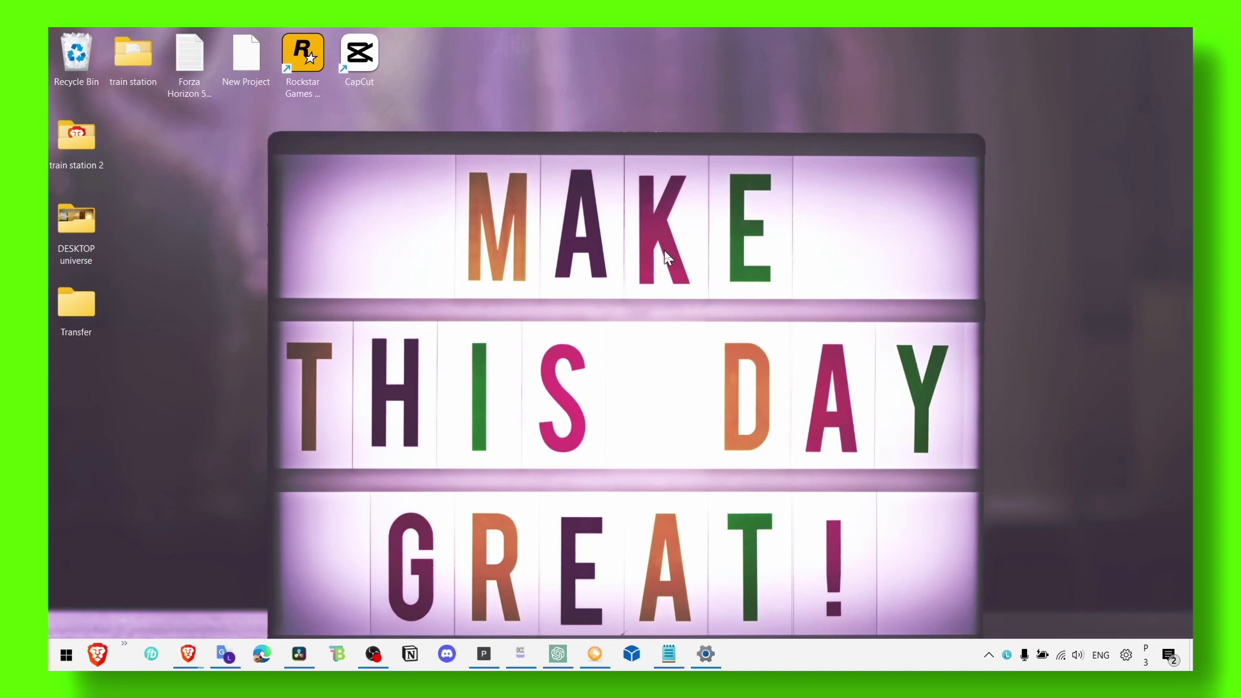
Launch System Configuration with msconfig from the Run box and go to its Boot tab
key("super+s")
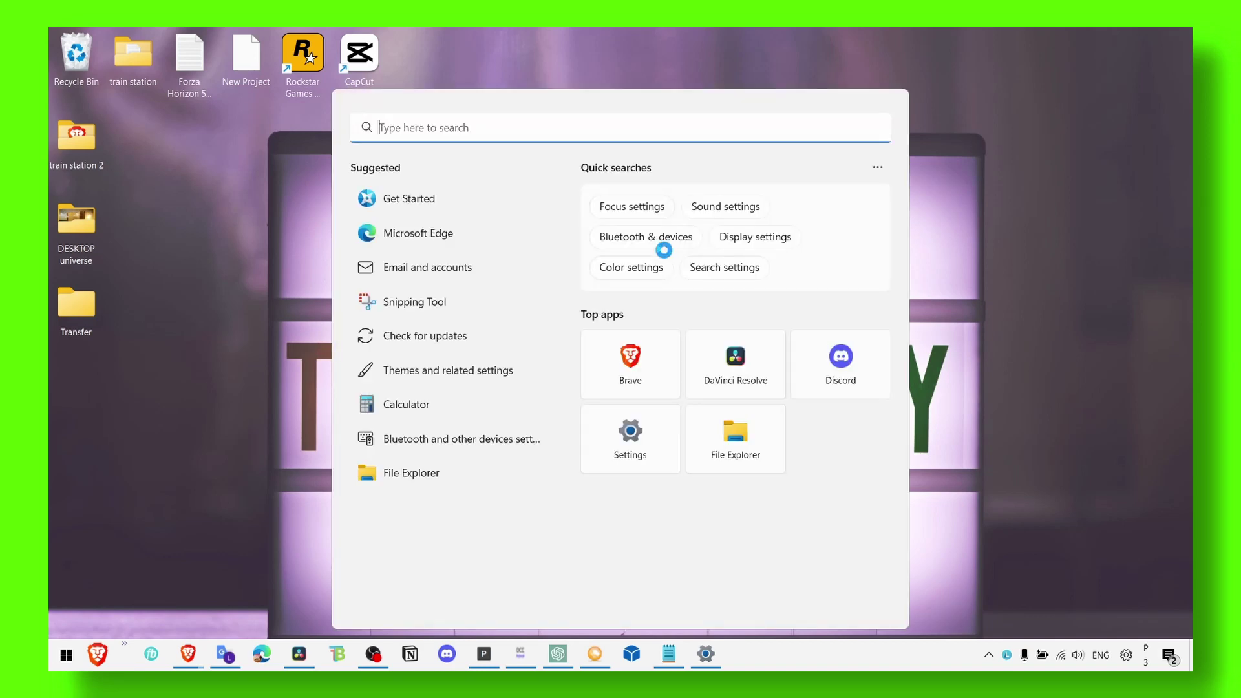
left_click(280, 258)
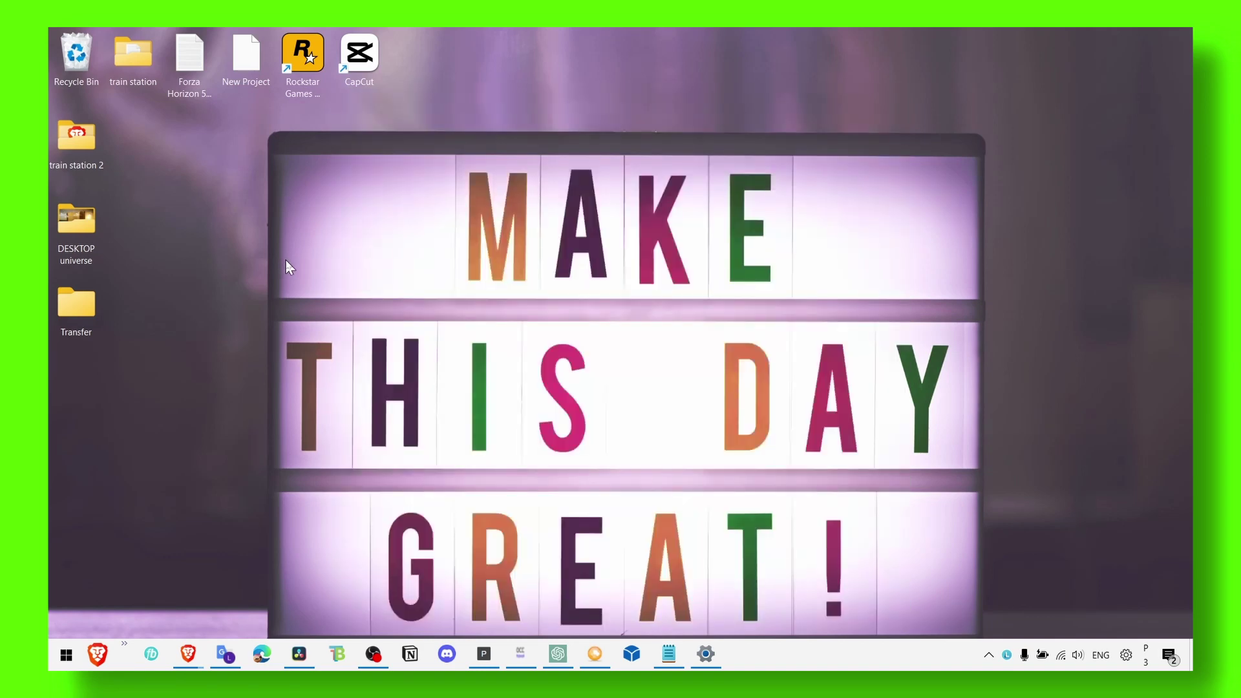
key("super+r")
type("msconfig")
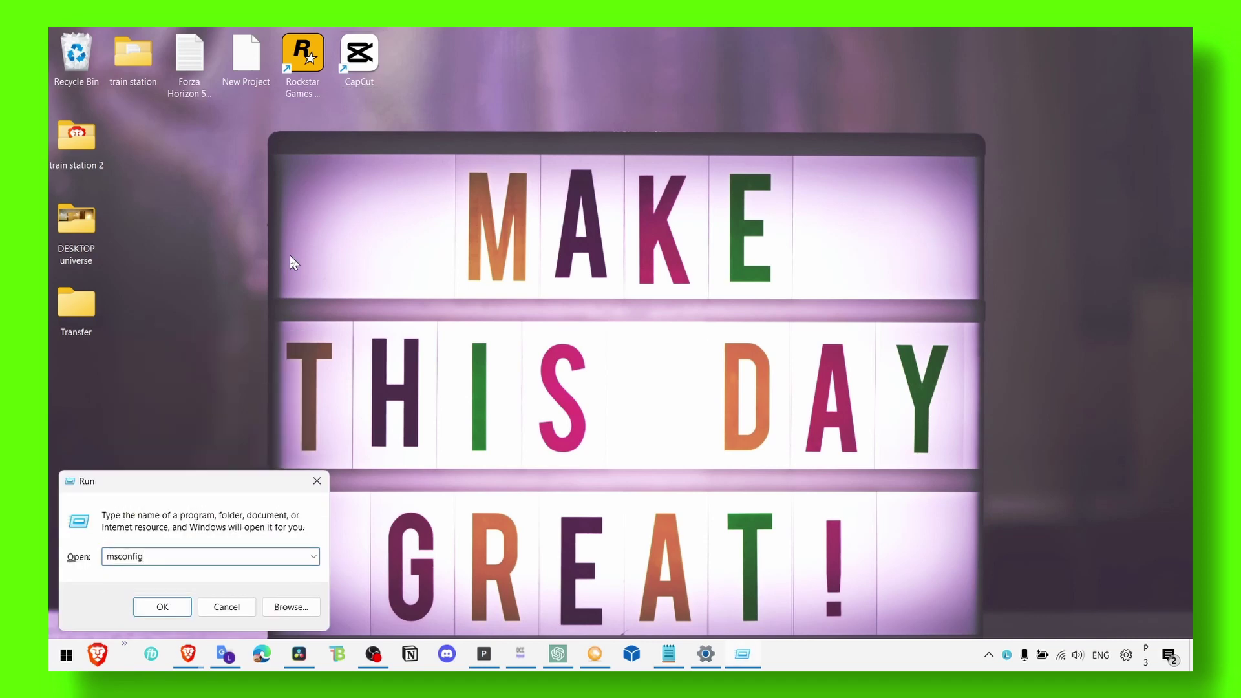
key("Return")
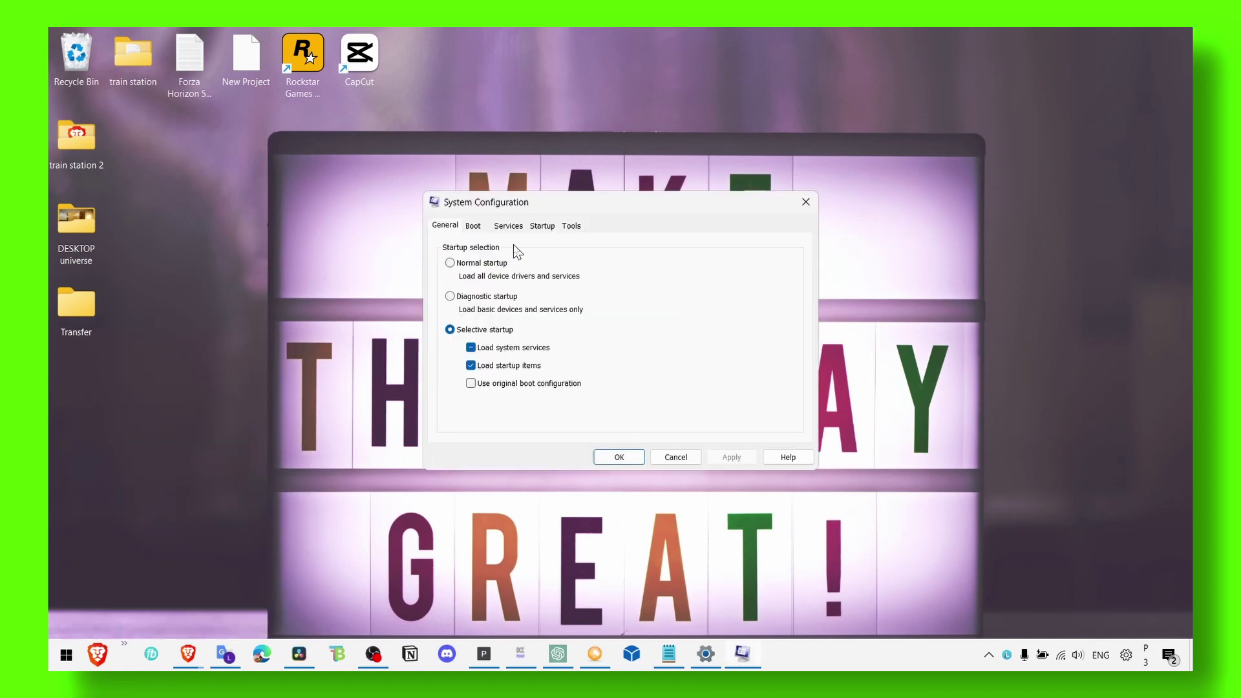
left_click(478, 231)
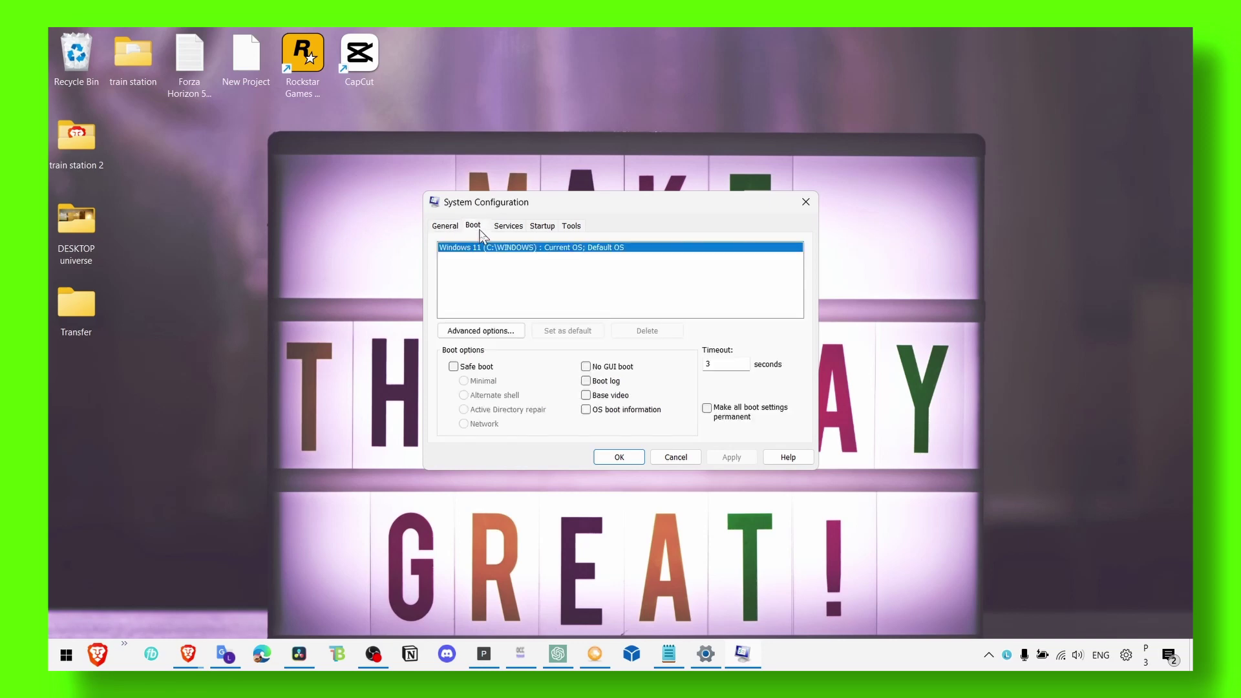
Set the boot processor count to 12, apply, and exit without restarting
key("alt")
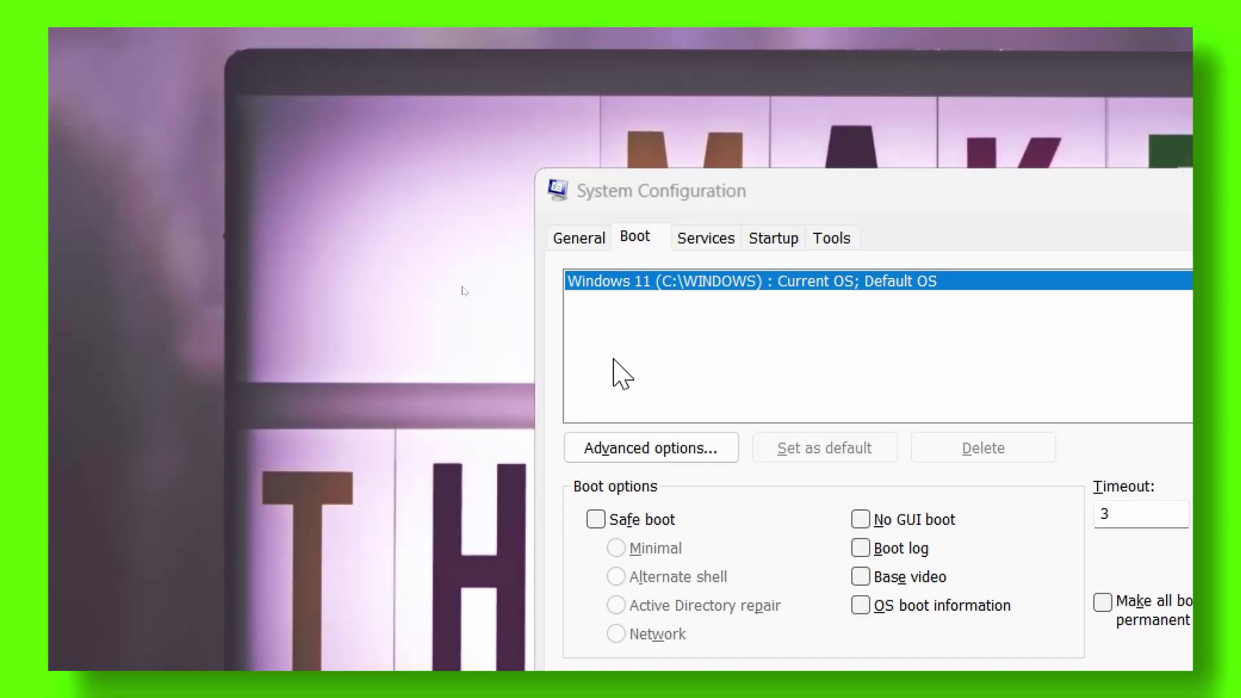
left_click(643, 453)
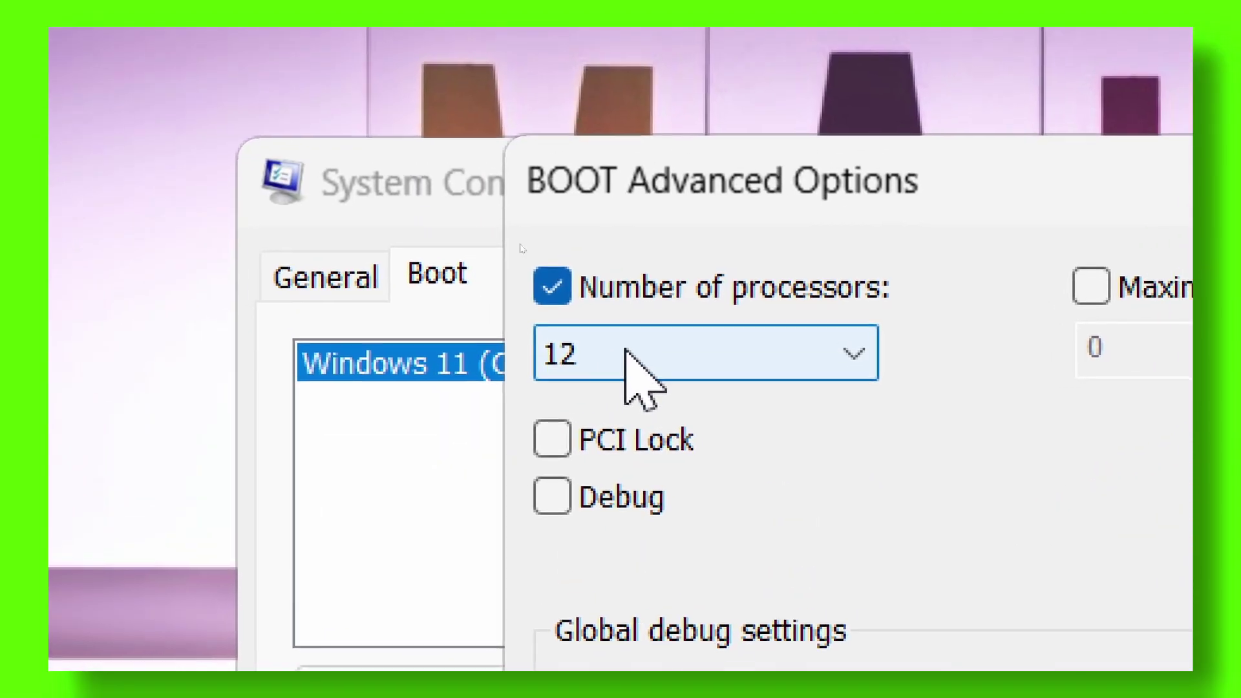
left_click(622, 296)
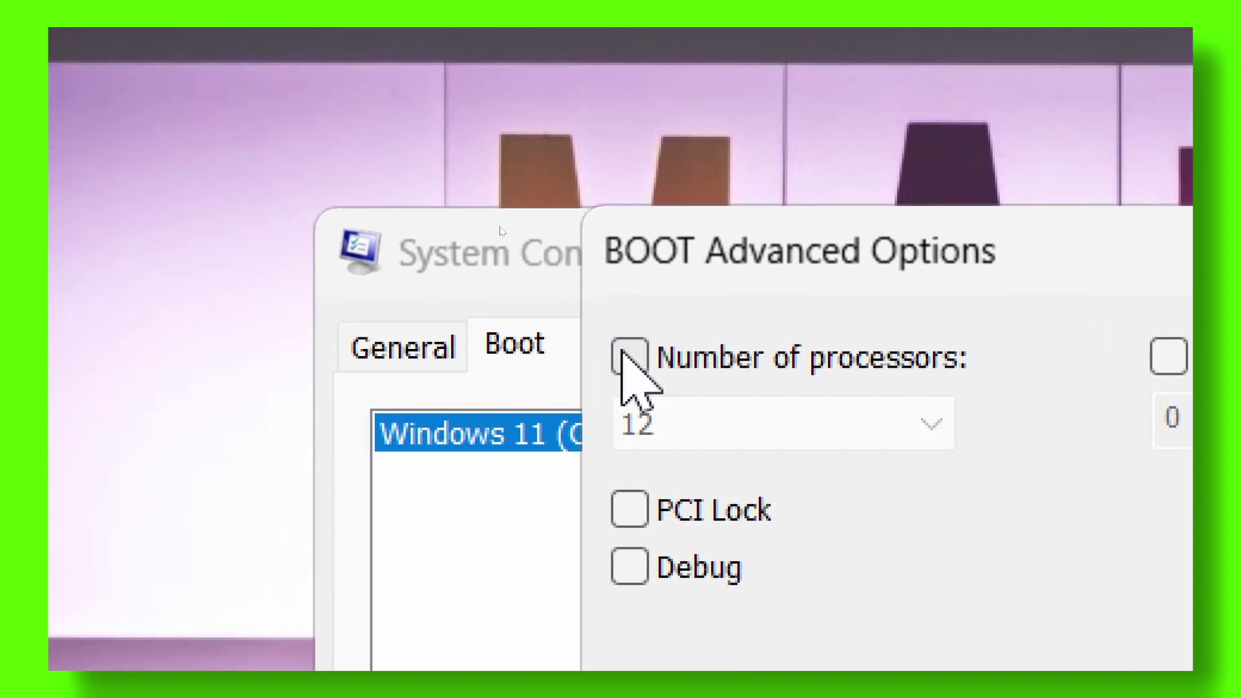
left_click(546, 335)
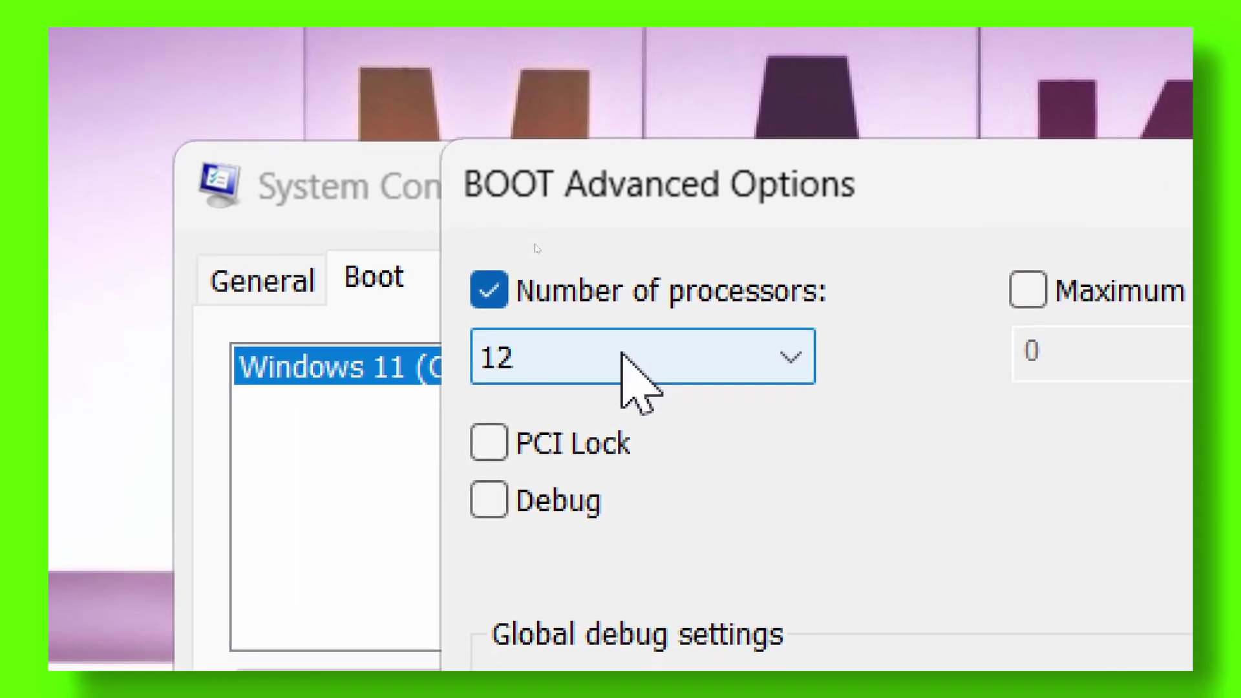
left_click(621, 357)
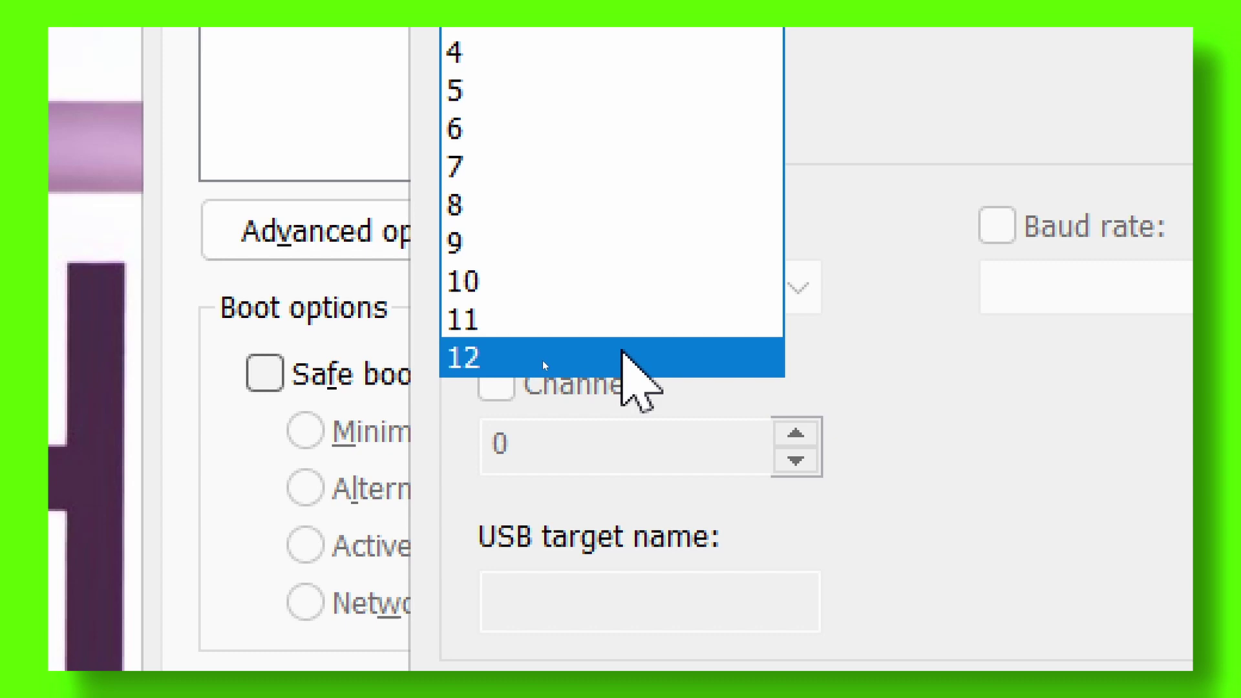
left_click(542, 359)
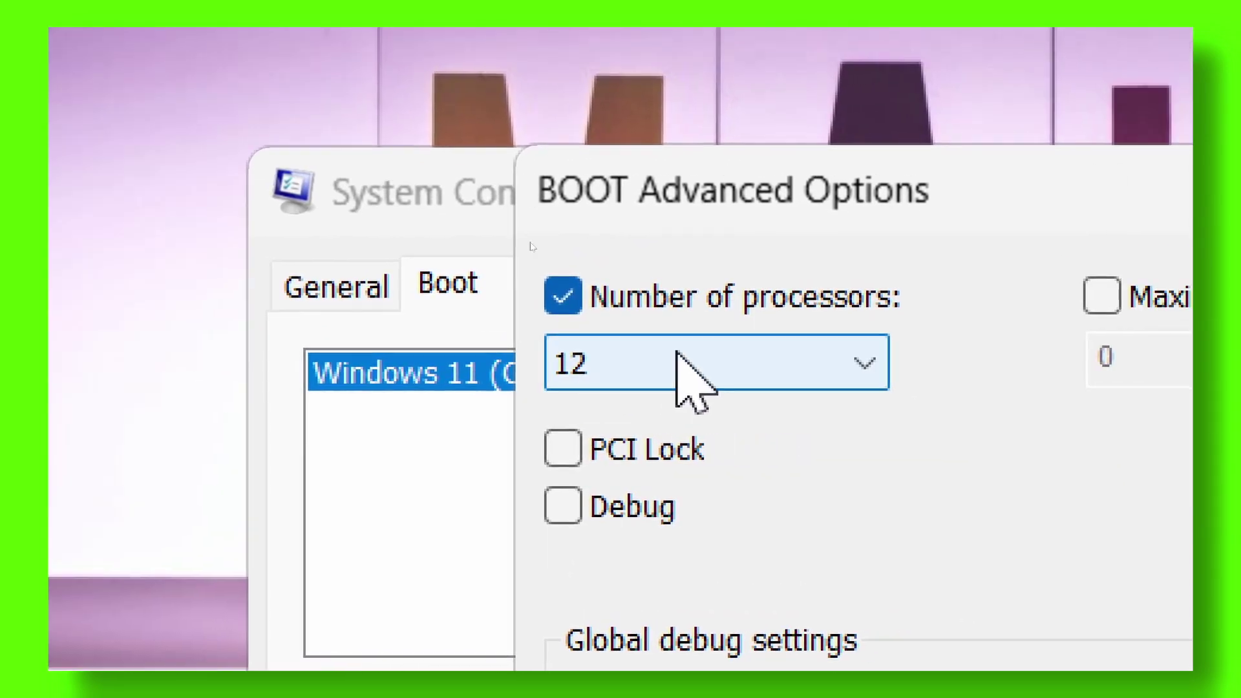
left_click(869, 365)
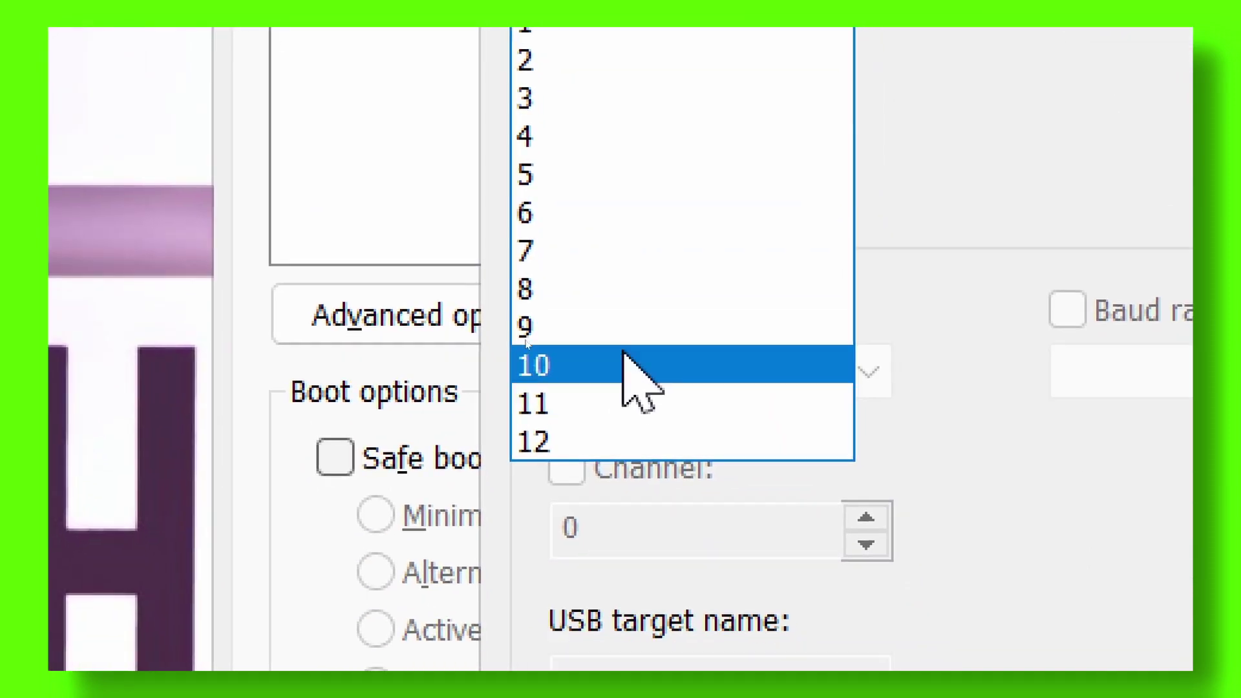
left_click(866, 366)
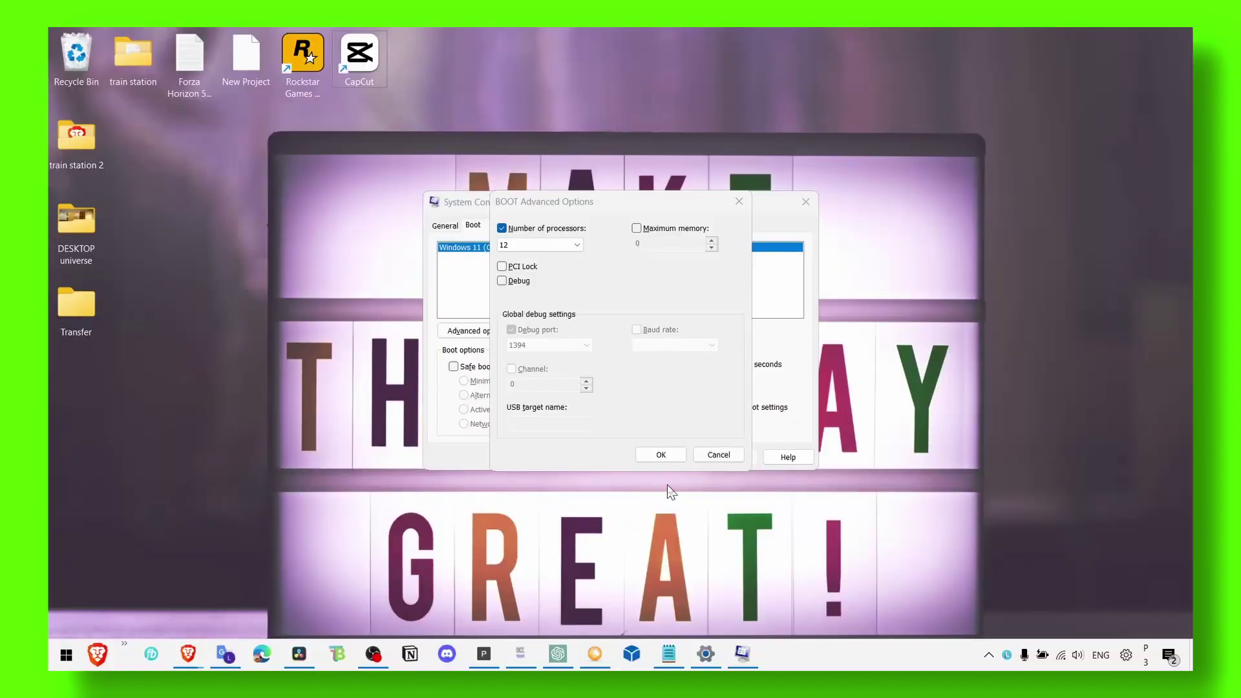
left_click(660, 455)
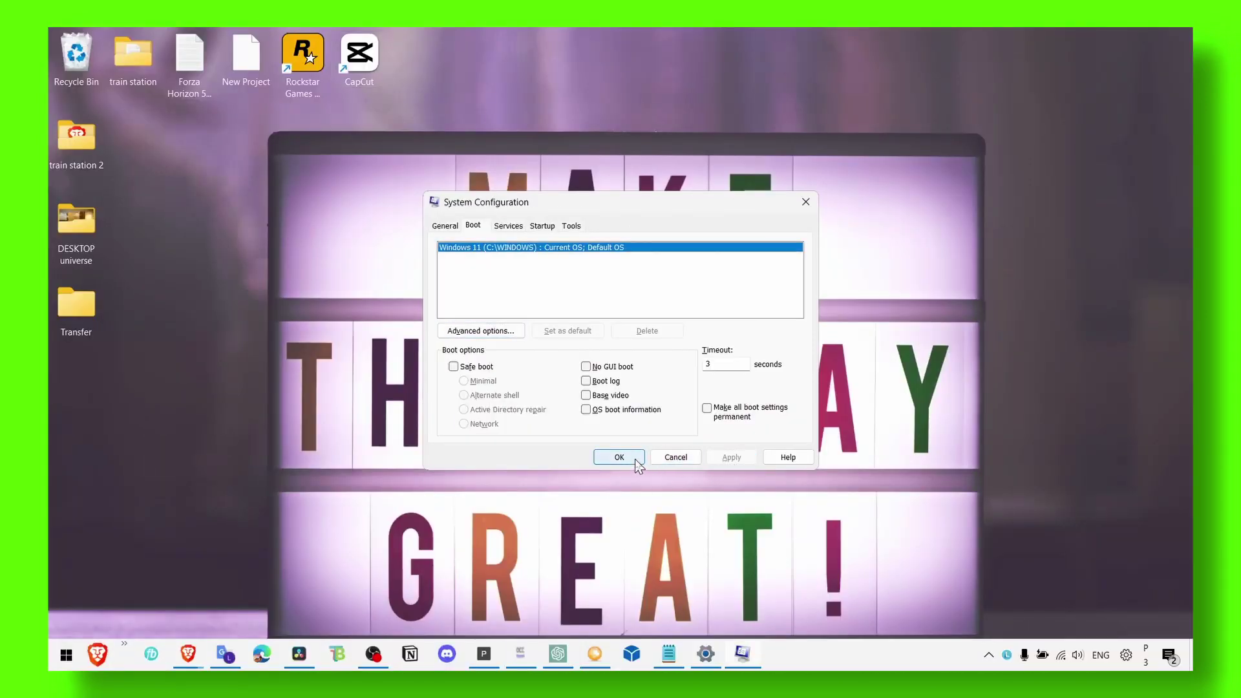
left_click(619, 457)
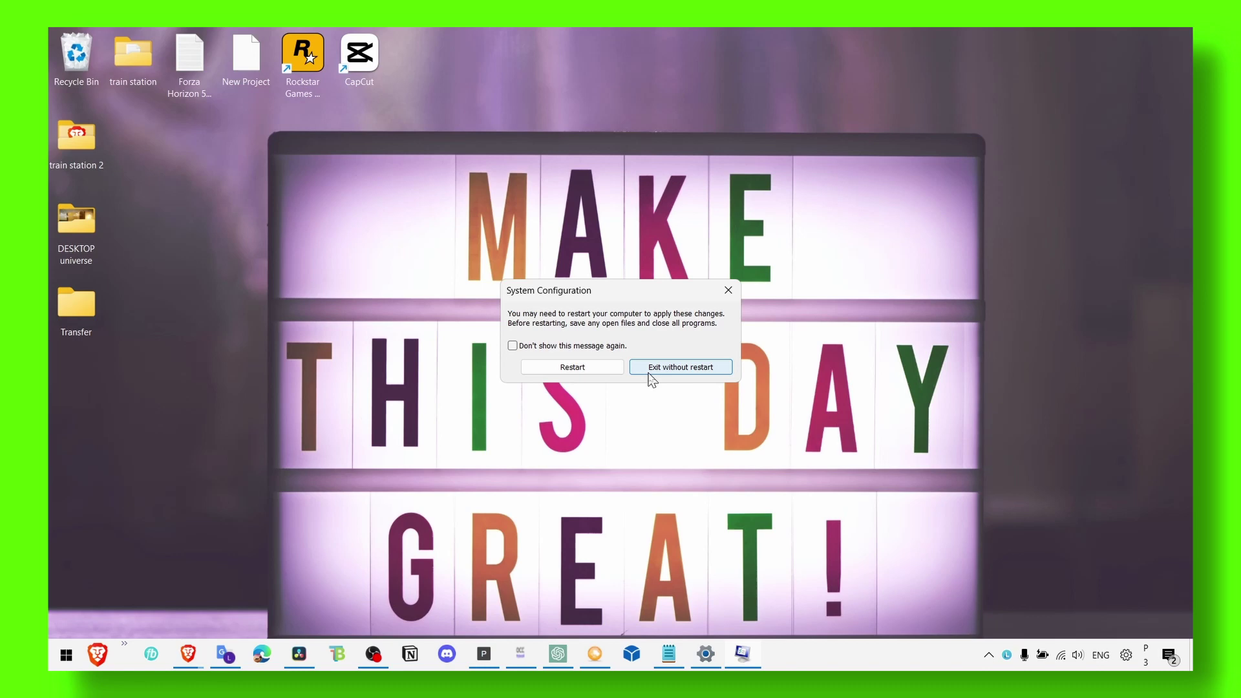
left_click(649, 373)
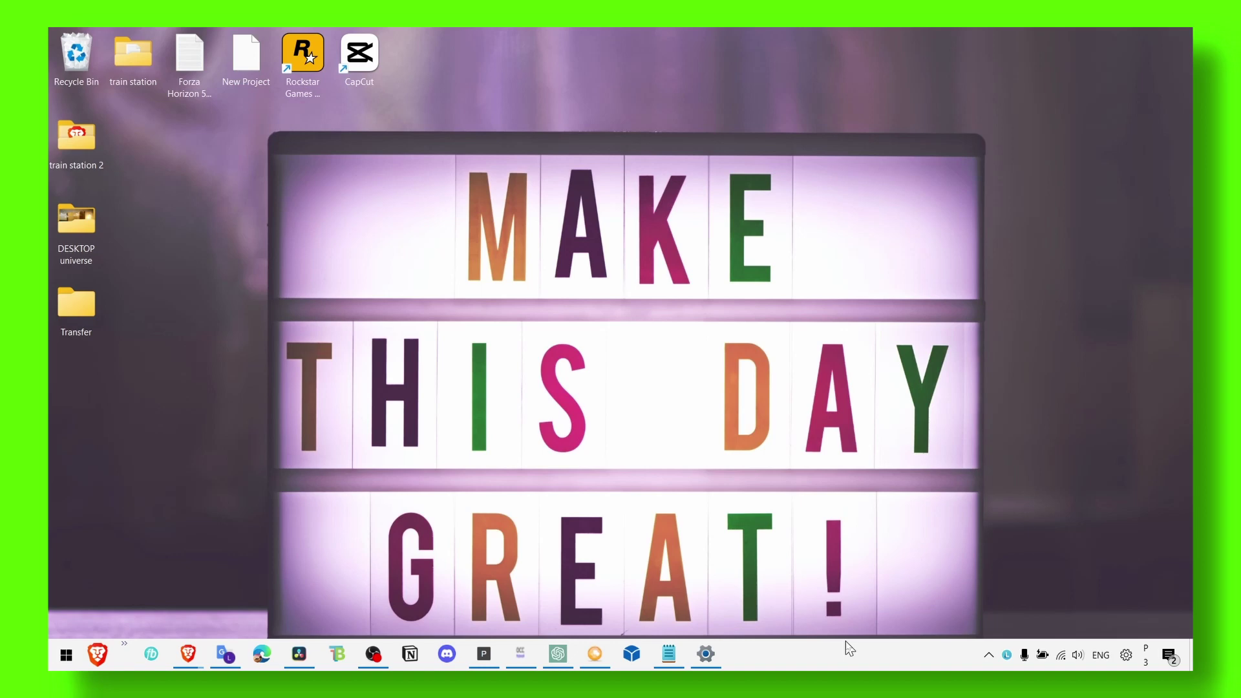
Search Start for Windows Update settings, correcting the misspelled query
key("super")
type("widnow")
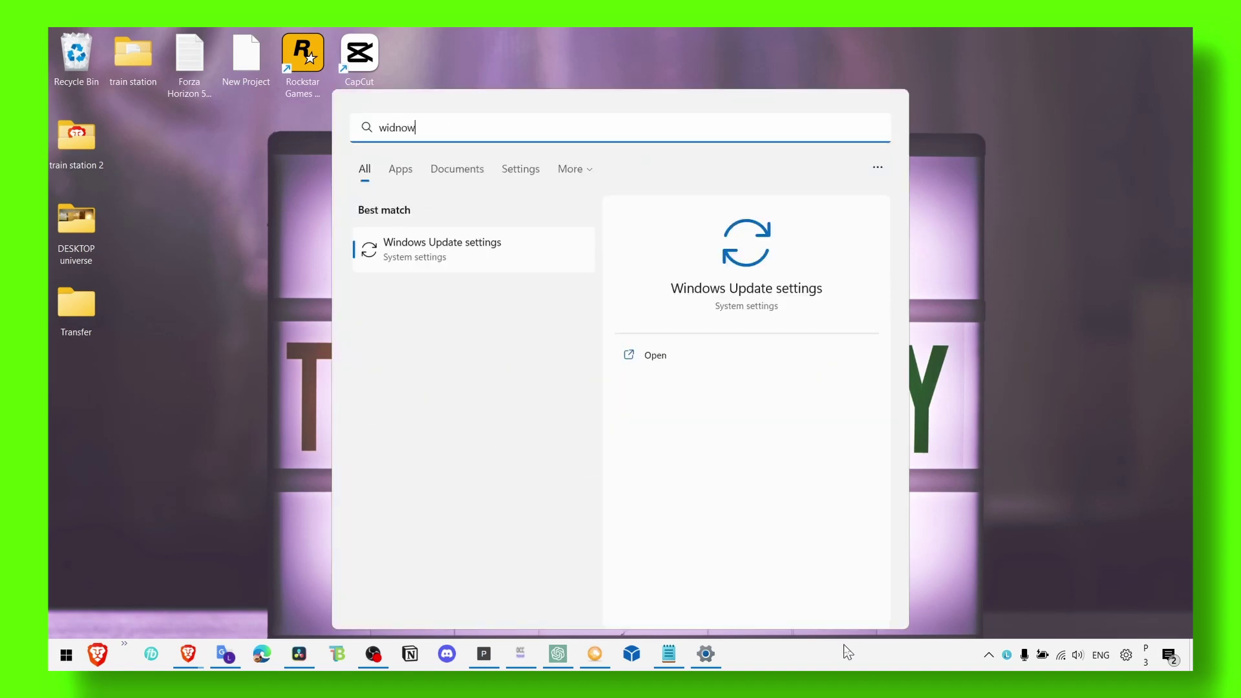
key("BackSpace")
key("BackSpace")
key("BackSpace")
key("BackSpace")
type("d")
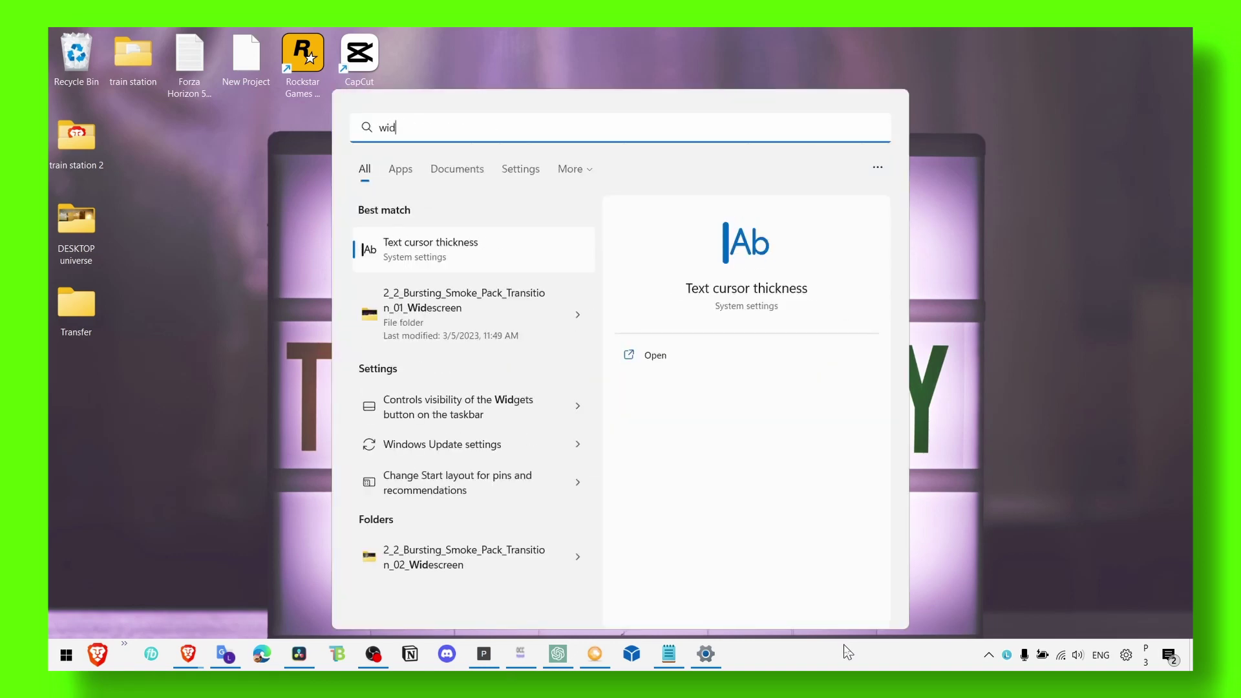
key("BackSpace")
type("nd")
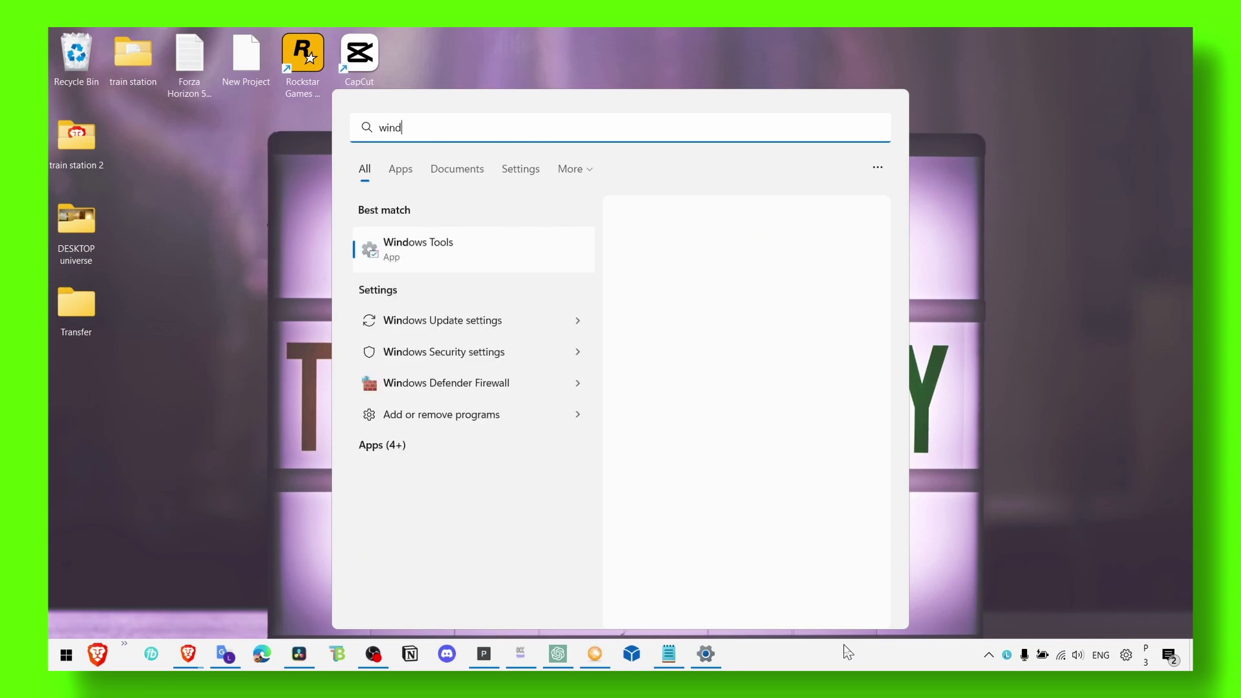
key("BackSpace")
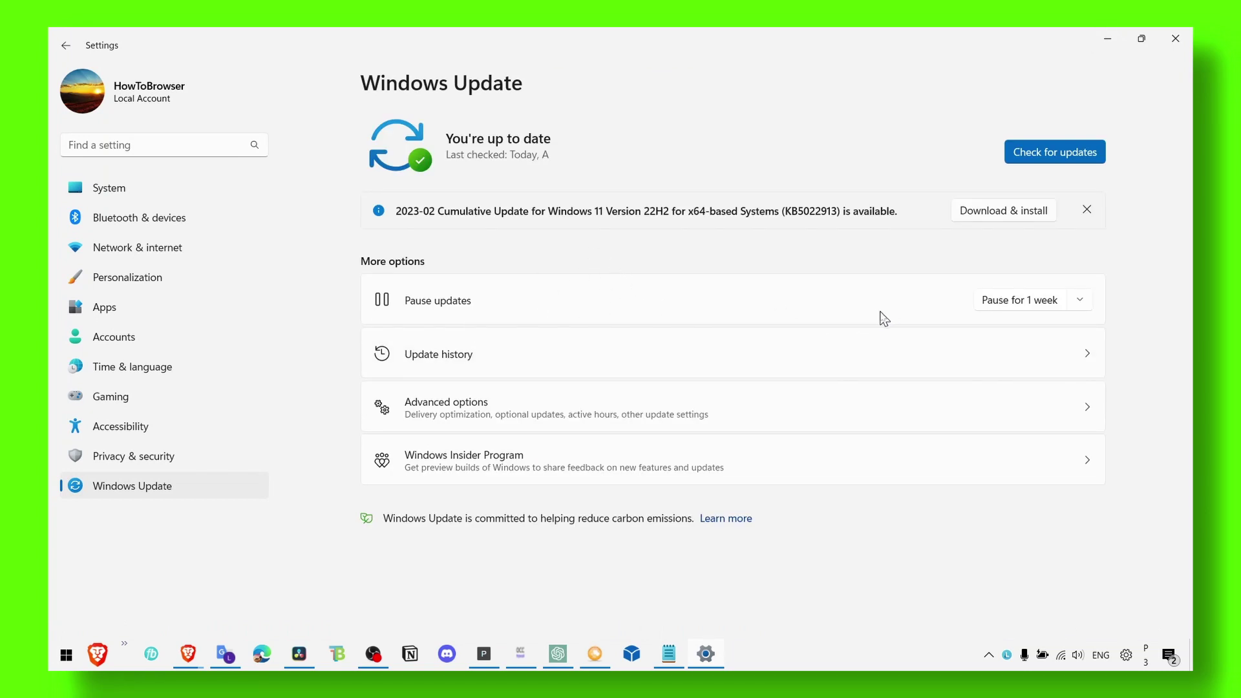
Review Optional updates under Advanced options, expanding the four driver updates
left_click(538, 410)
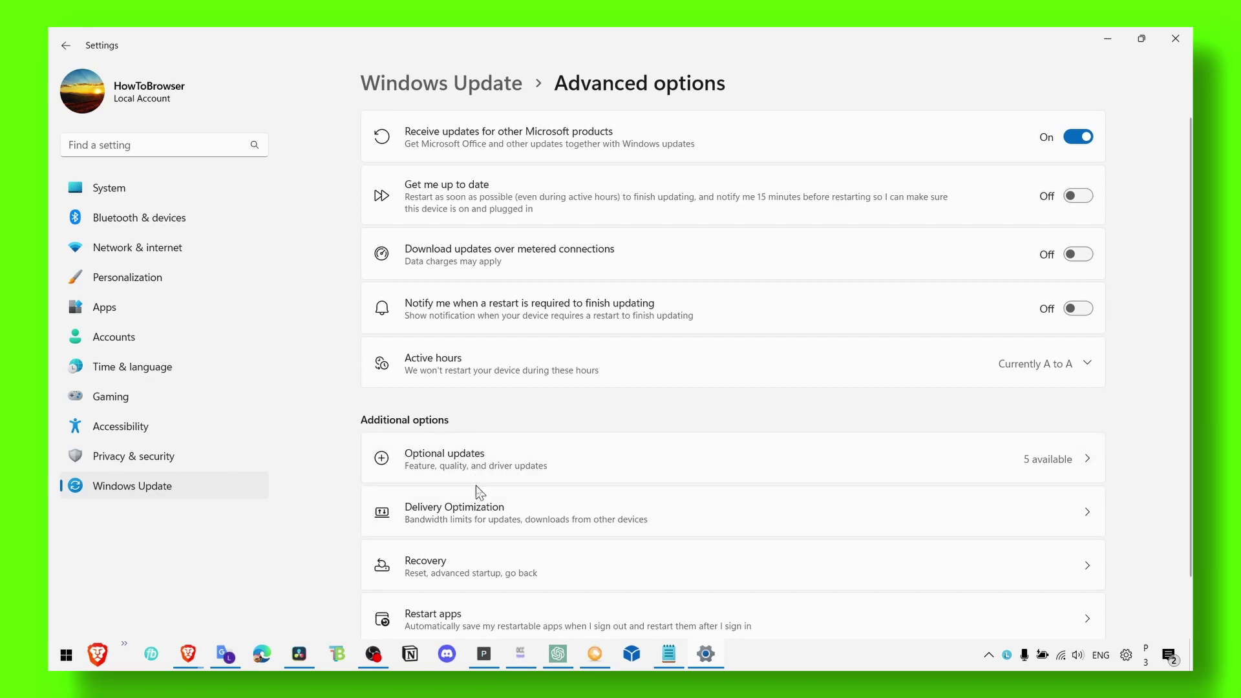
left_click(475, 477)
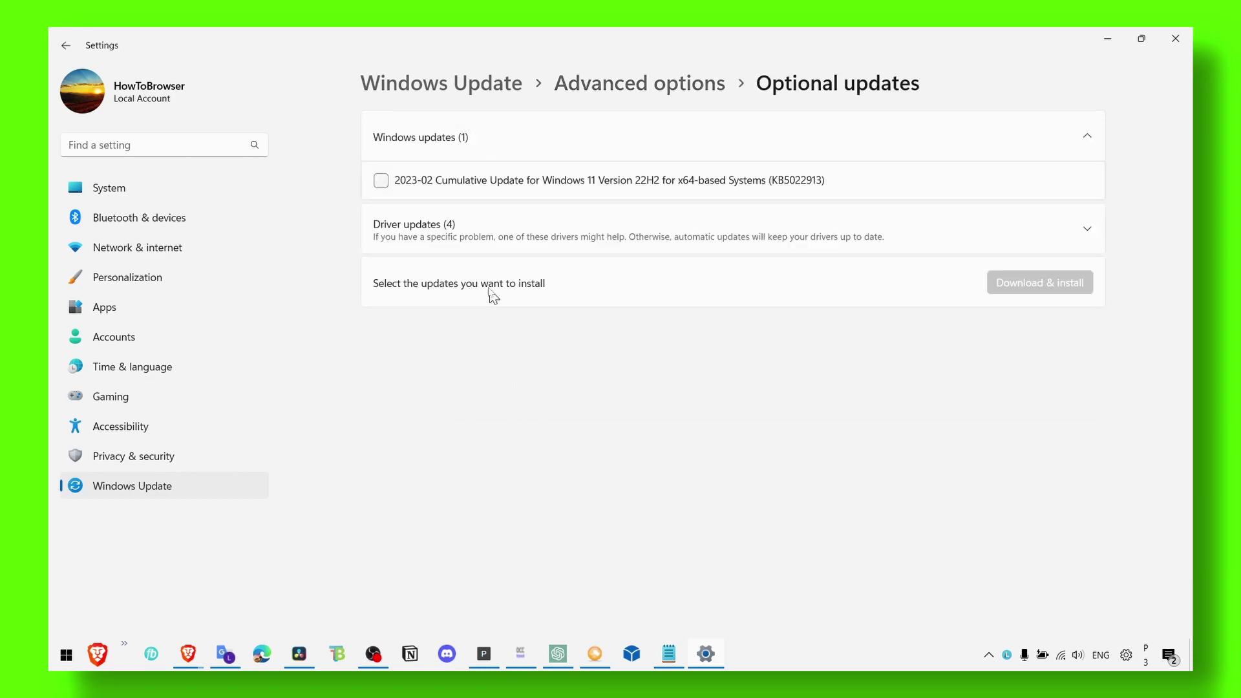
left_click(475, 249)
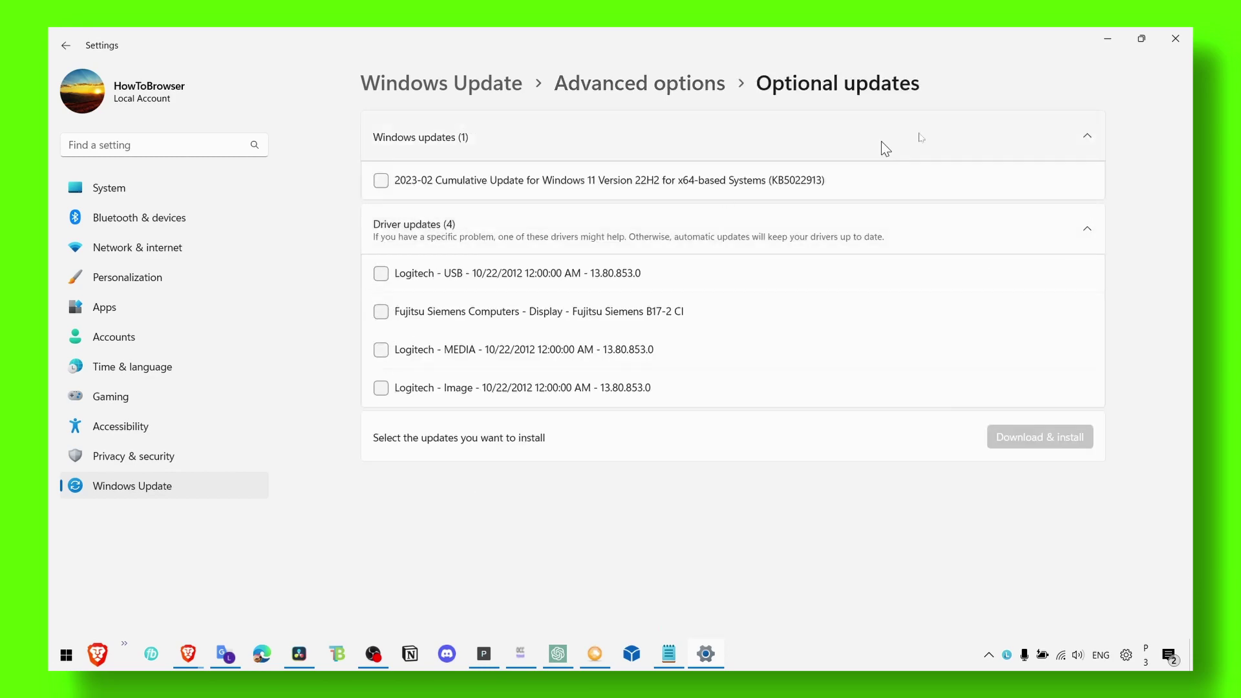
double_click(1159, 57)
Close Settings and set the Rockstar Games Launcher to Windows 8 mode, run as administrator, fullscreen optimizations off
left_click(1025, 97)
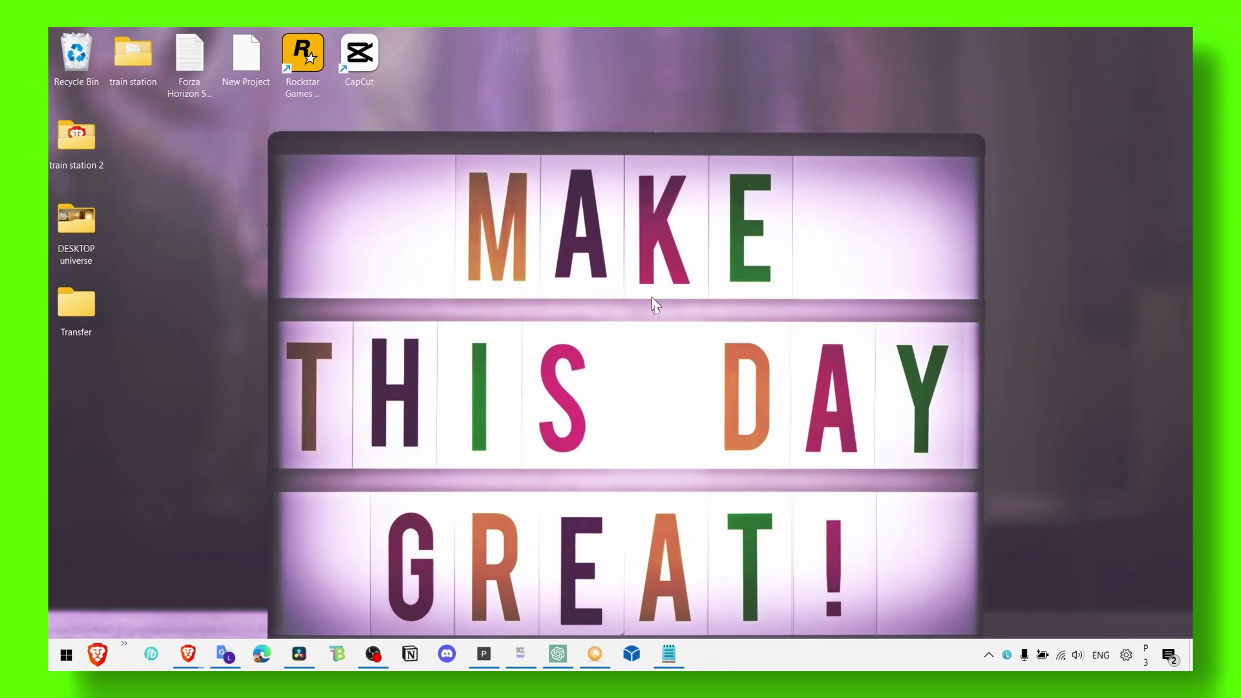
right_click(322, 77)
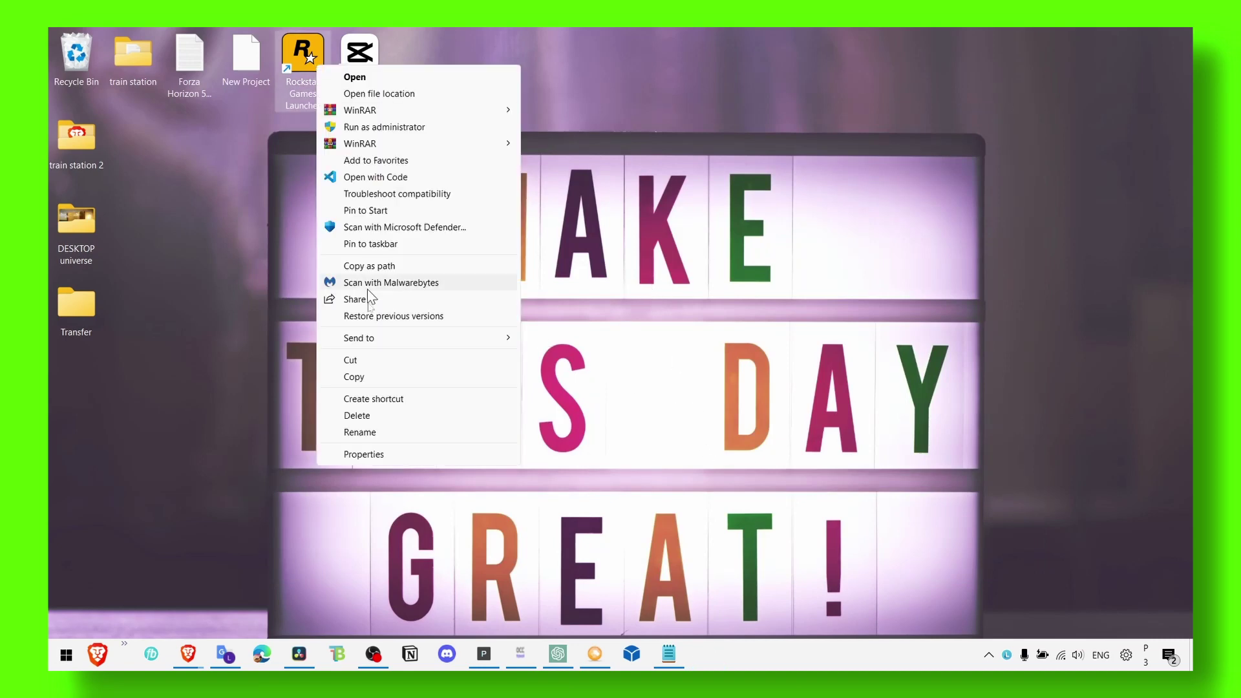
left_click(368, 453)
left_click(553, 116)
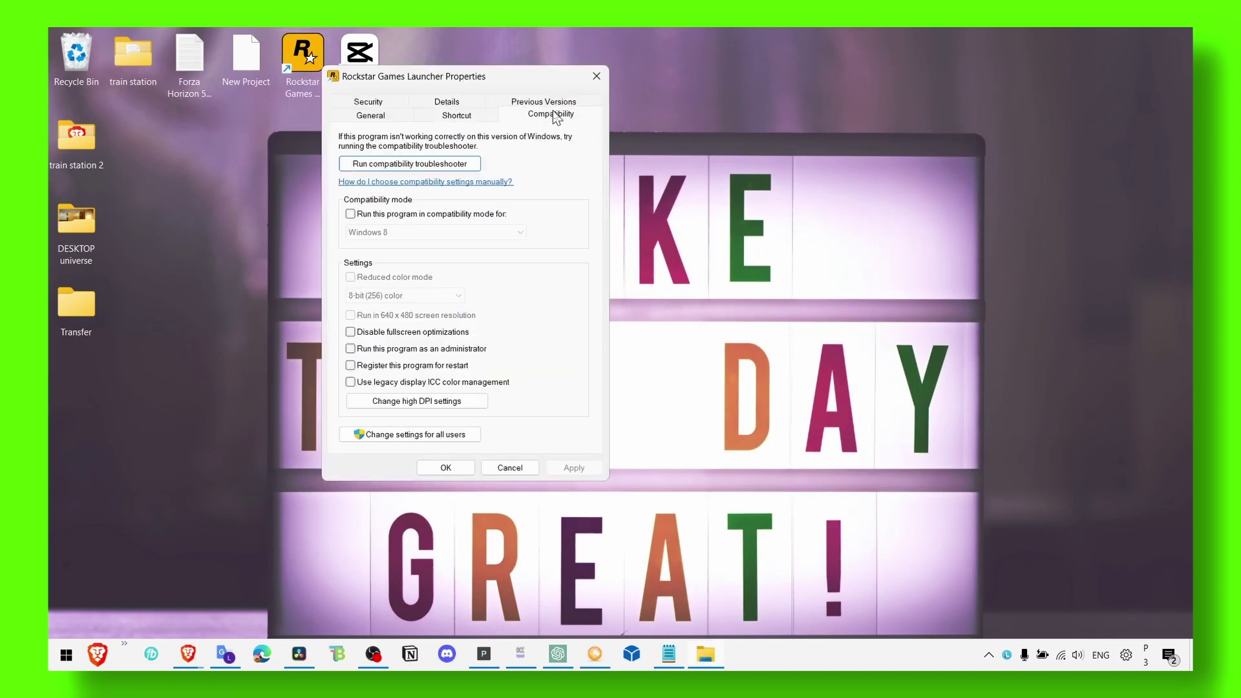
left_click(350, 214)
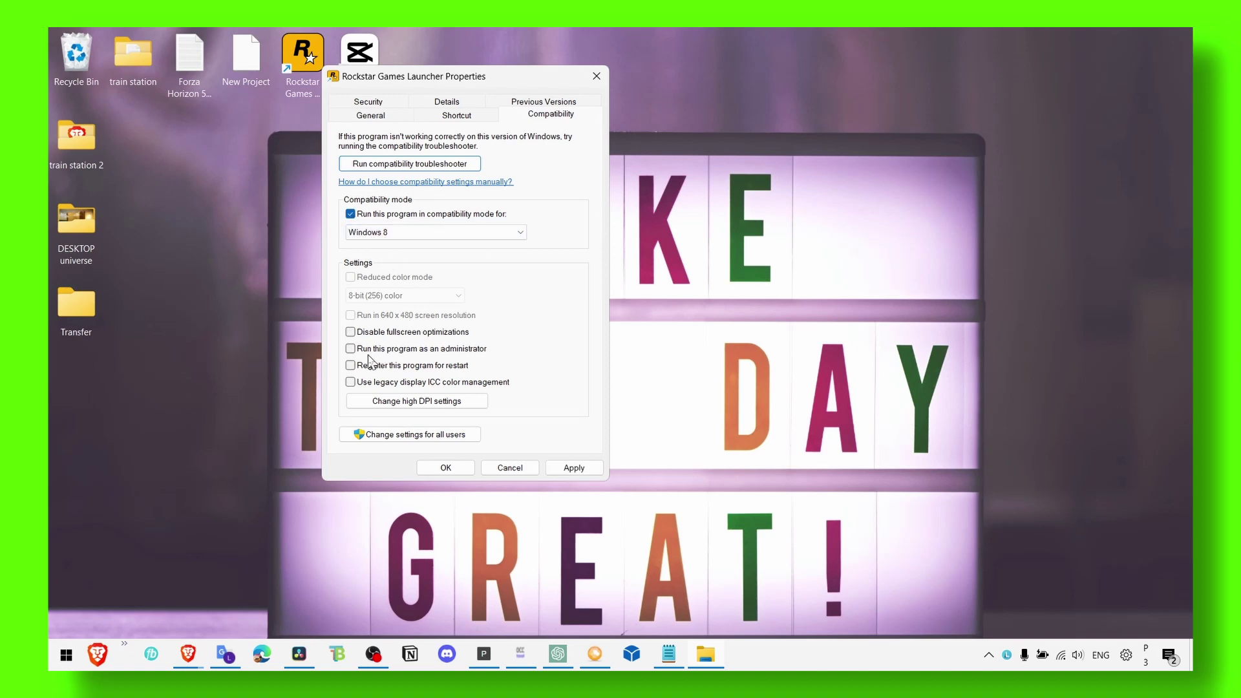
left_click(365, 335)
left_click(349, 350)
left_click(534, 468)
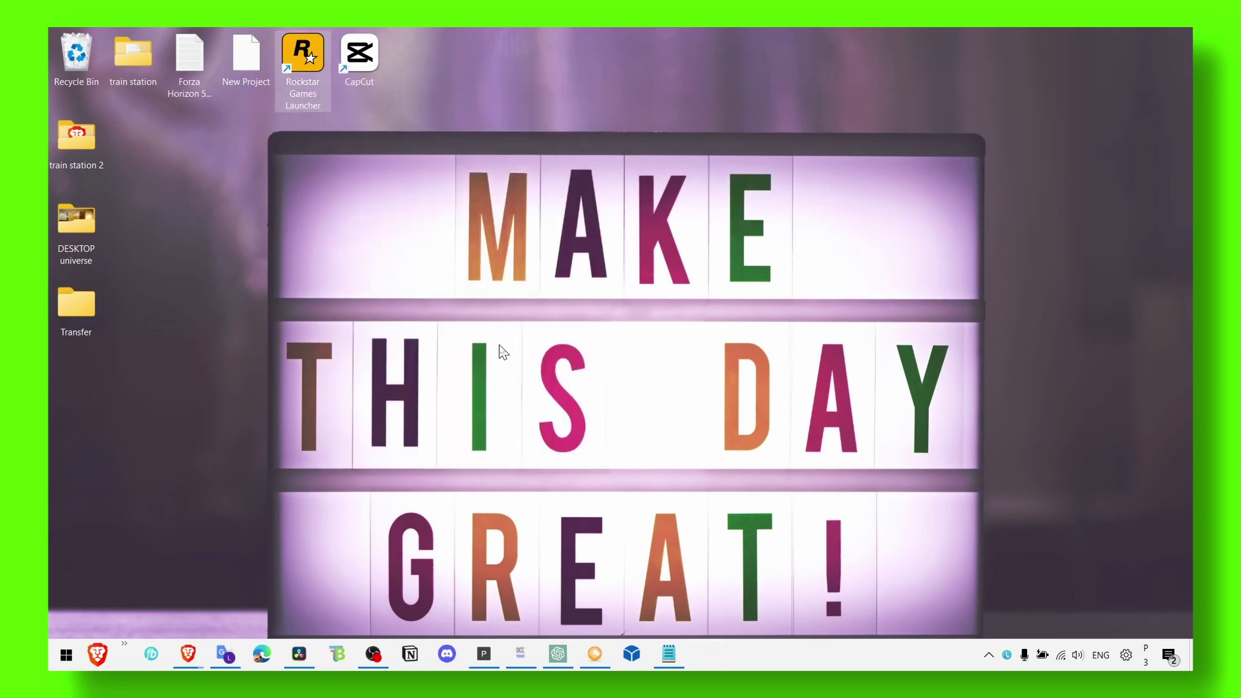